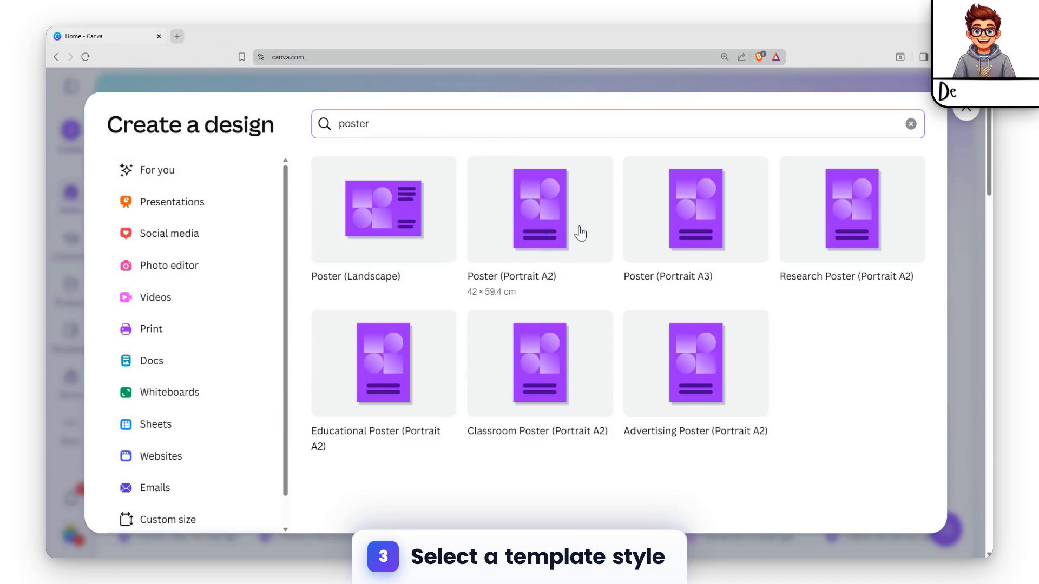
Create a blank Poster (Portrait A2) design and search the graphics elements for "food"
left_click(538, 221)
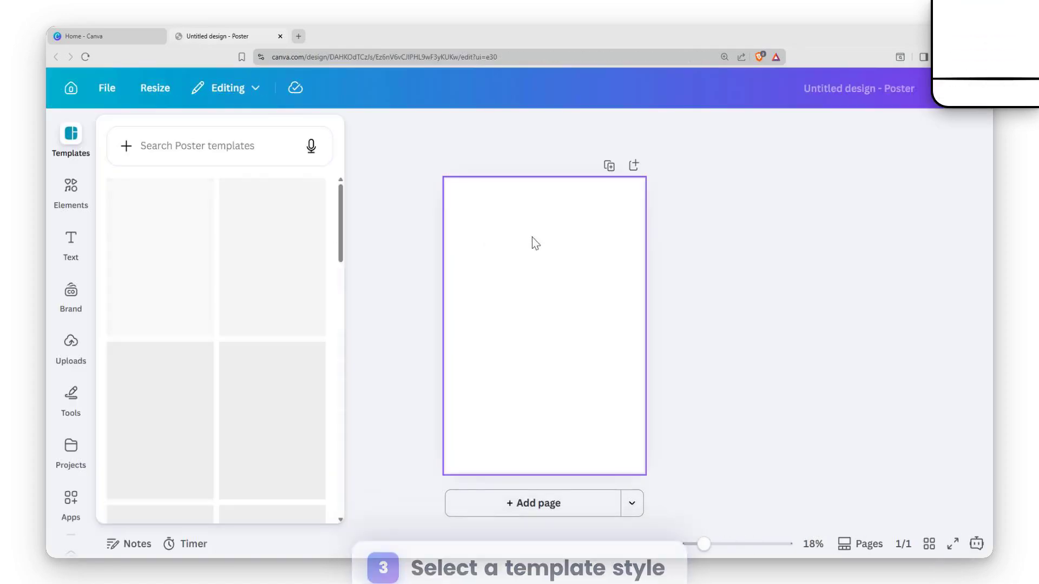
left_click(76, 185)
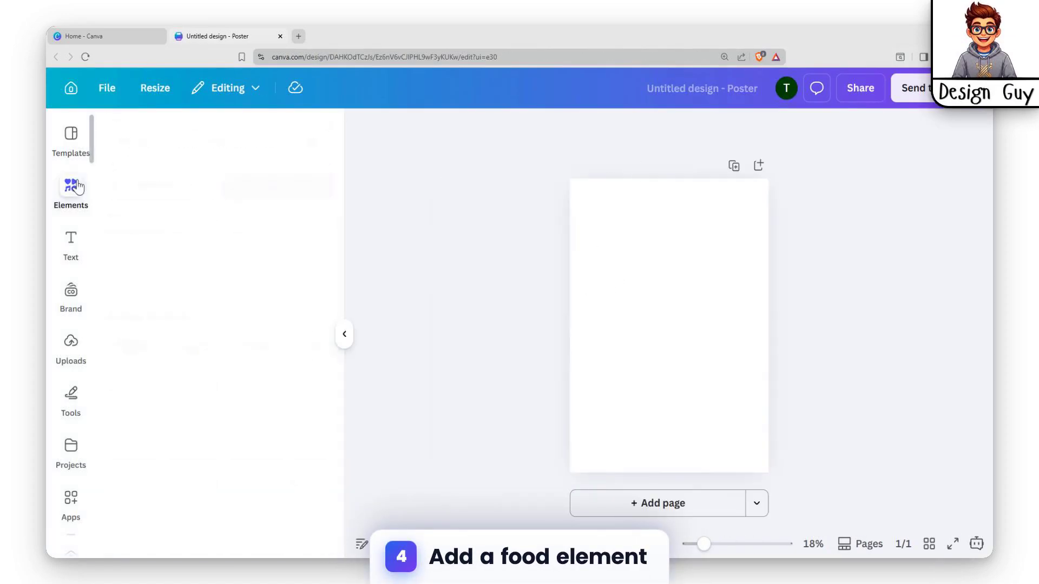
left_click(227, 149)
type("f")
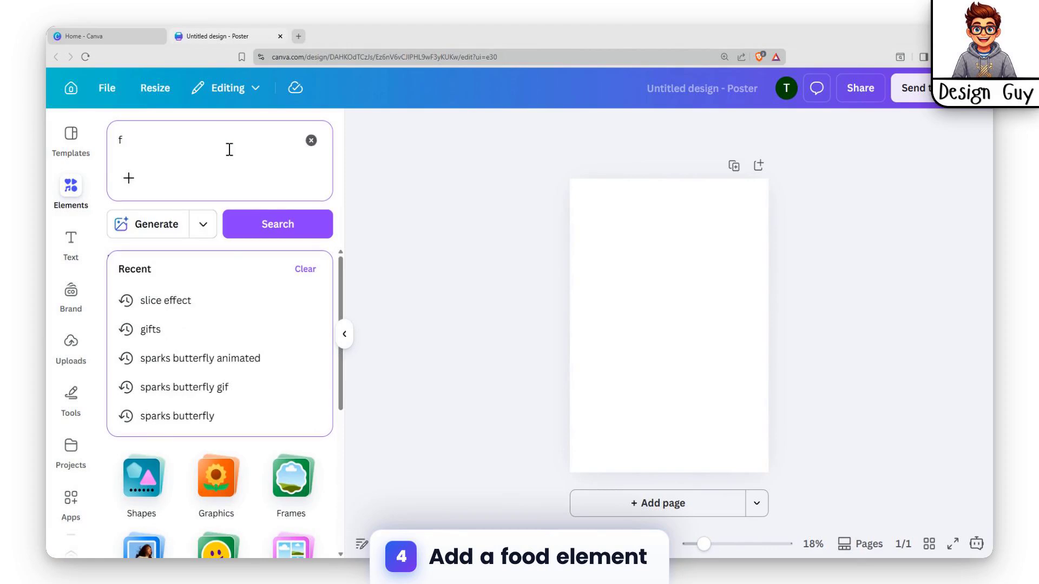
type("ood")
key("Return")
scroll(263, 446, "down", 2)
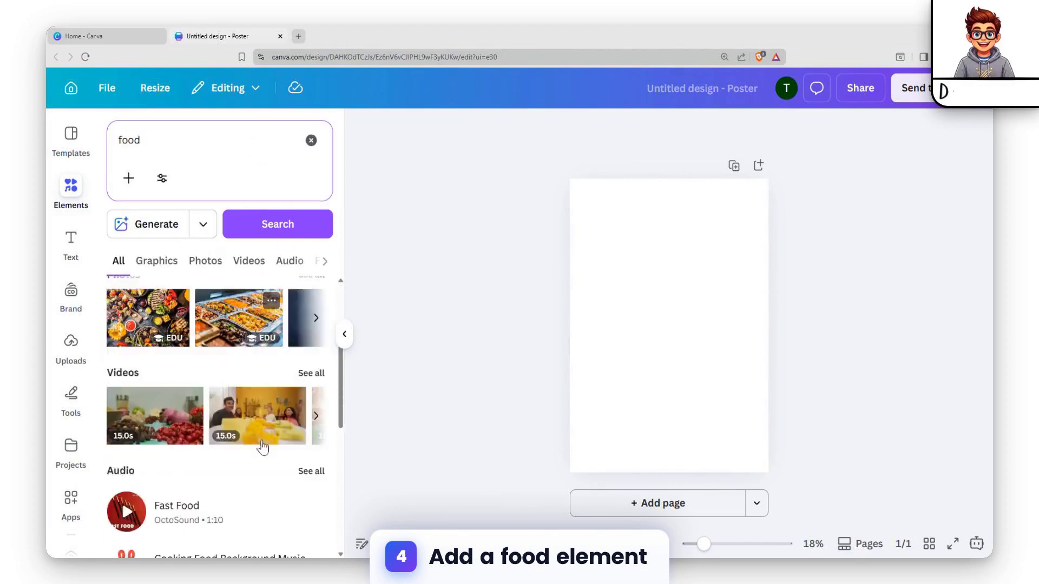
scroll(295, 300, "up", 2)
left_click(308, 297)
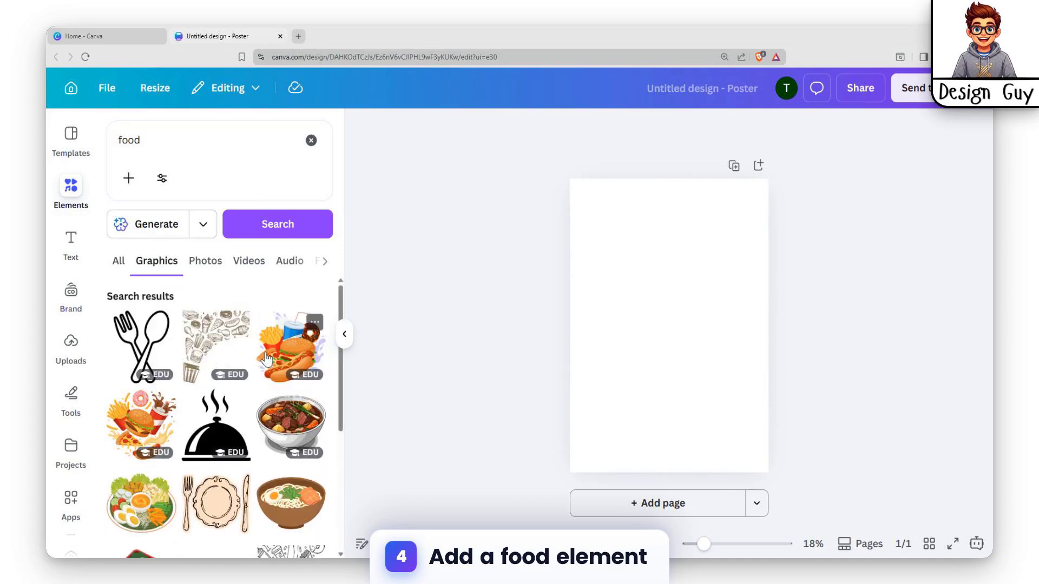
Add the blue salad bowl graphic to the page and place it horizontally centred, slightly below the page's middle
scroll(233, 347, "down", 5)
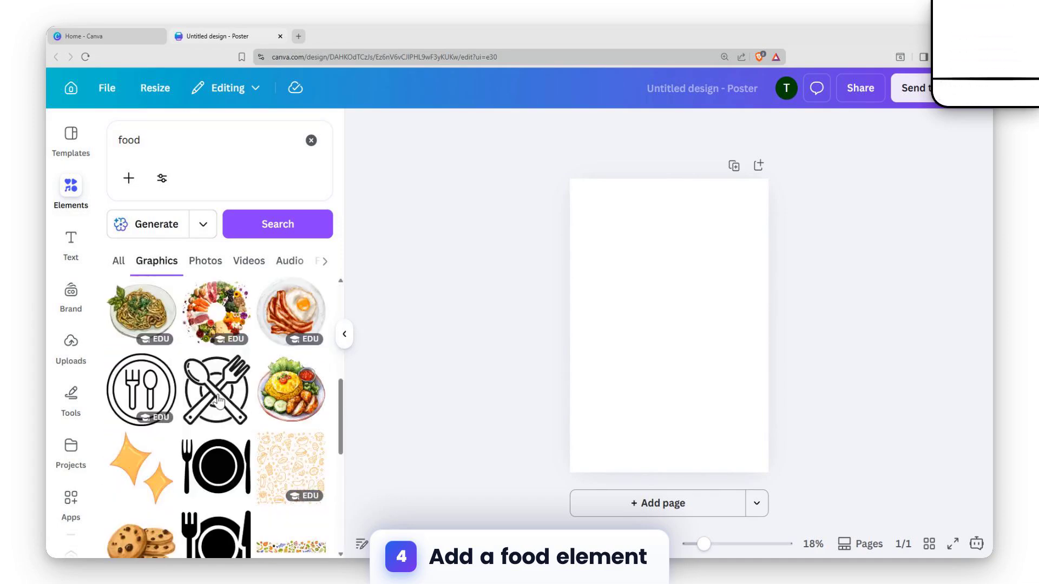
scroll(219, 397, "down", 4)
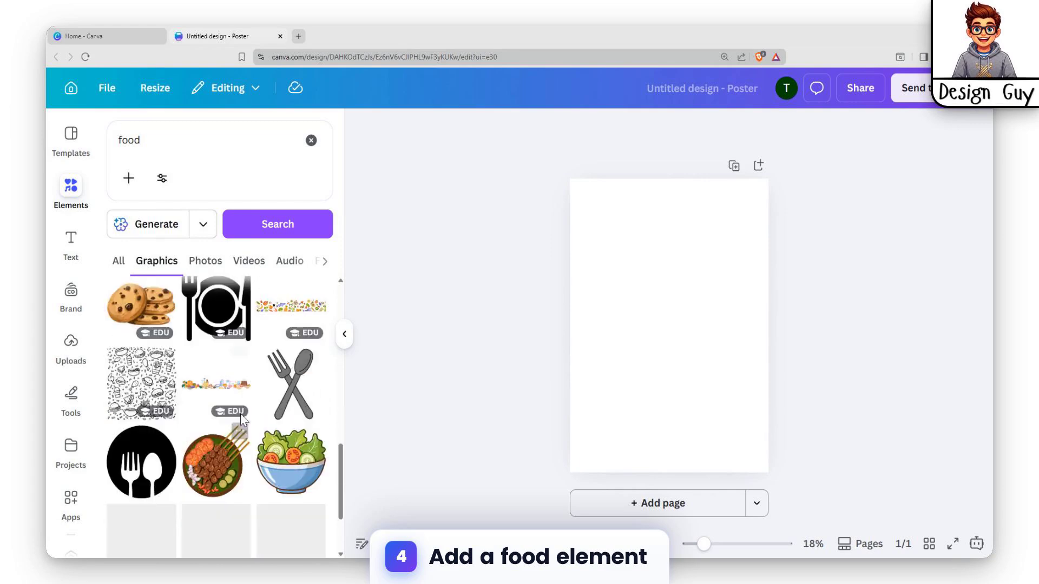
scroll(239, 417, "down", 2)
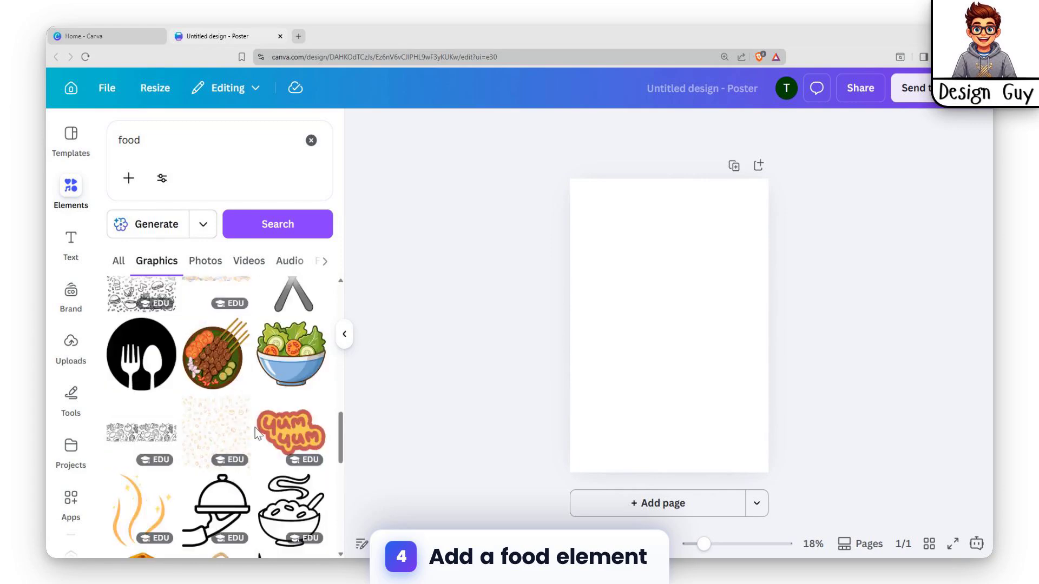
left_click(291, 354)
left_click_drag(687, 295, 696, 320)
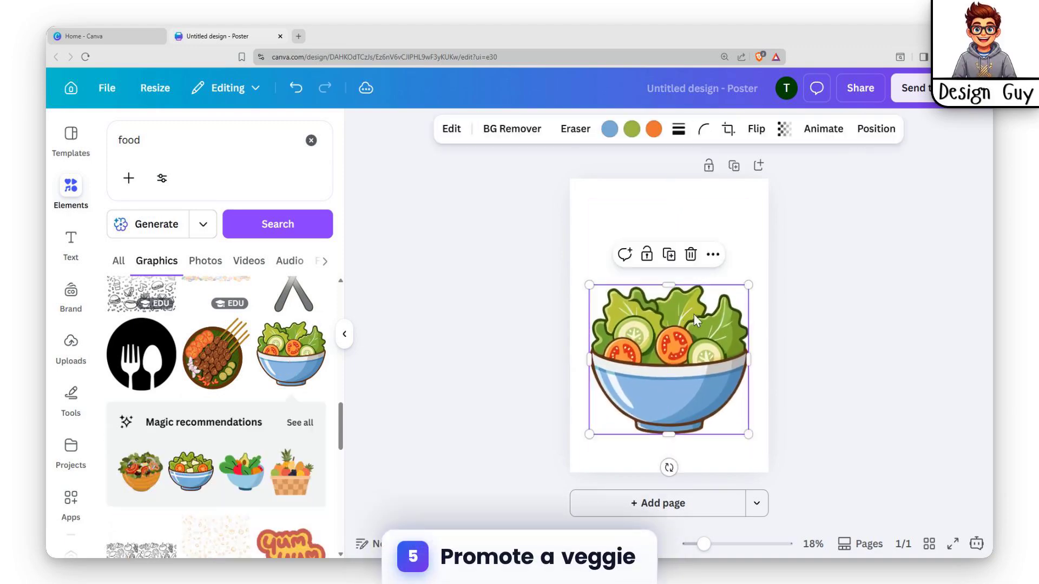
Add a heading reading "Veggie Salad for Sale 20% off limited on Sunday" above the salad bowl
left_click(70, 238)
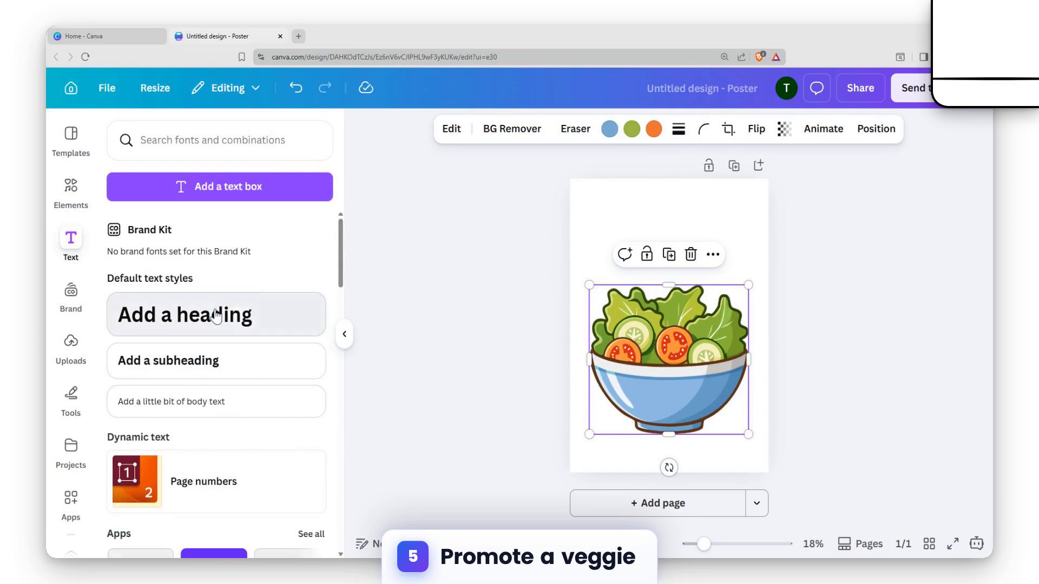
left_click_drag(221, 314, 676, 449)
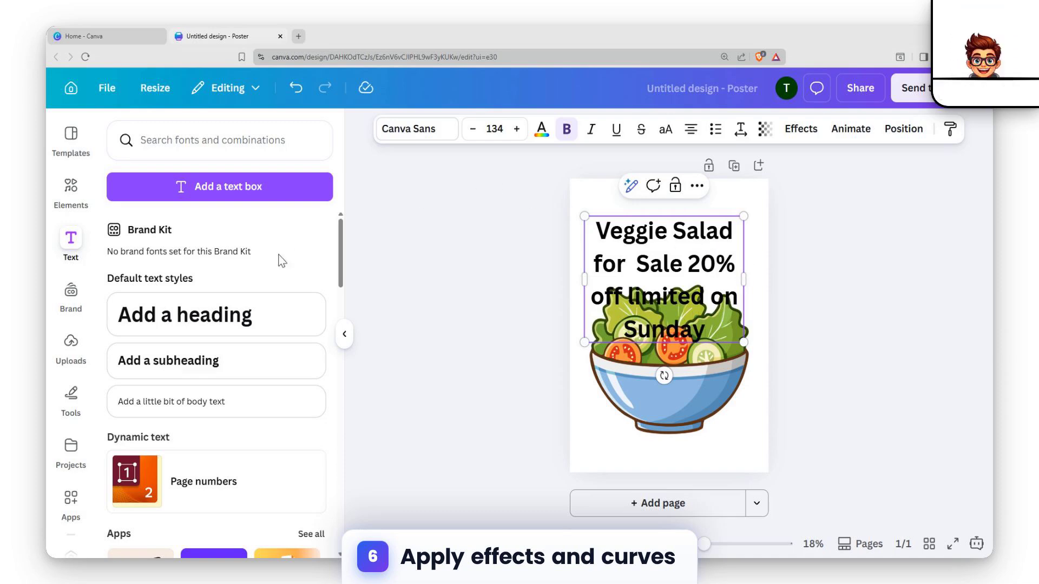
Apply the Curve shape effect to the heading and set its curve to 57
left_click(816, 140)
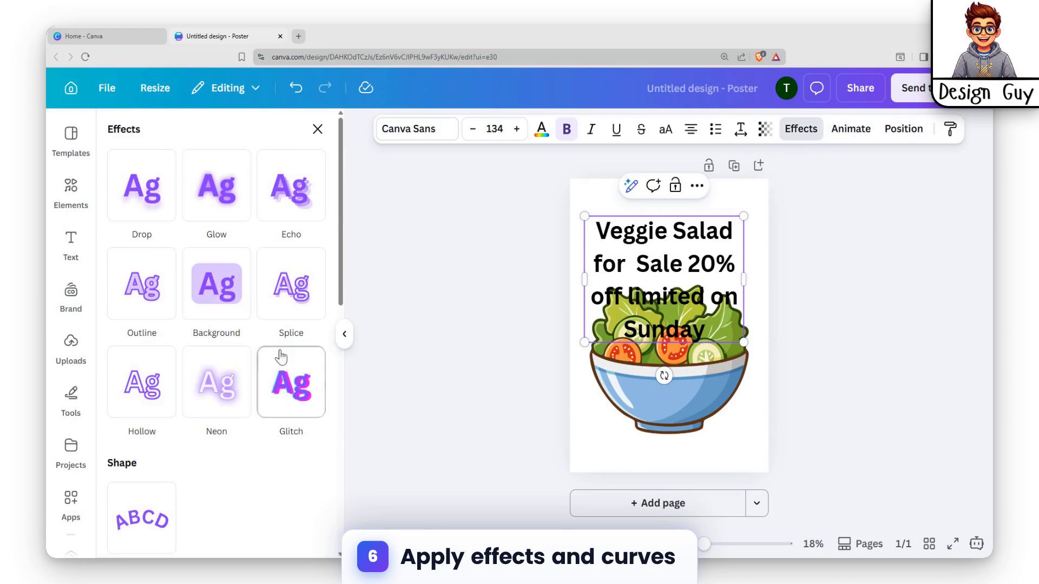
scroll(279, 352, "down", 3)
left_click(143, 416)
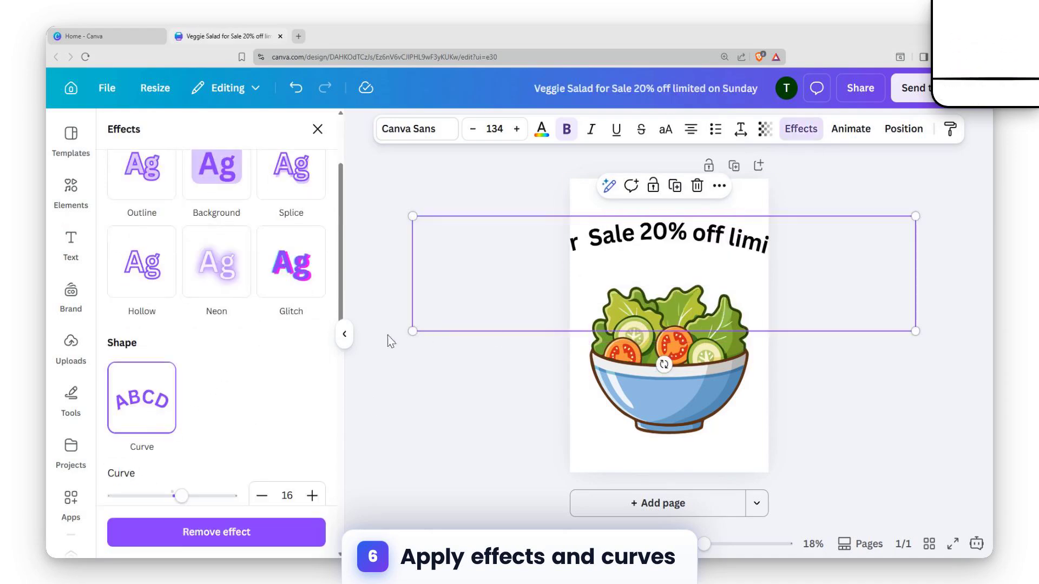
left_click_drag(167, 492, 205, 493)
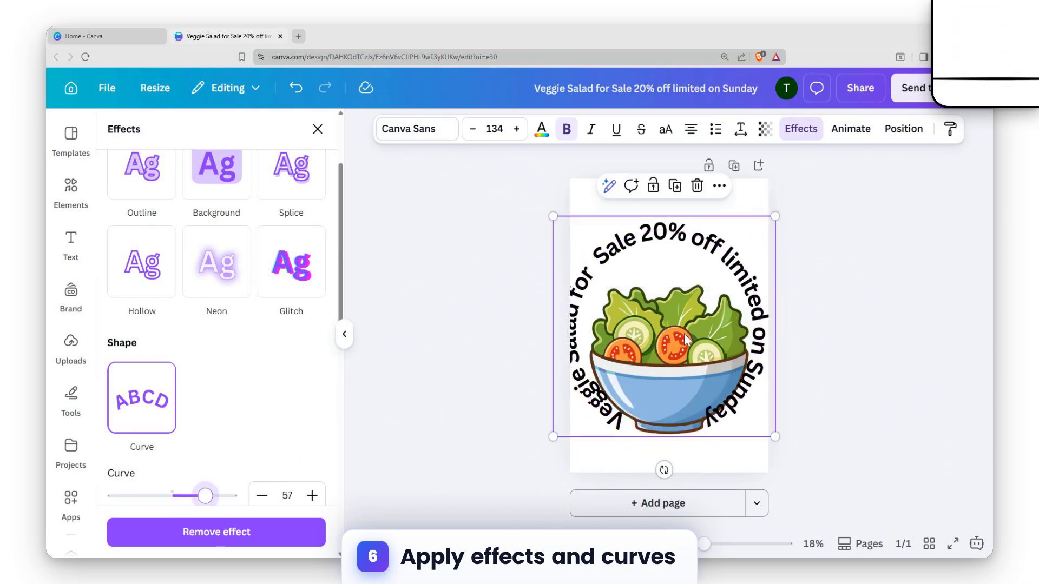
Reposition the curved heading around the salad bowl and scale it down to font size 121 so it fits the page width
left_click_drag(670, 346, 675, 356)
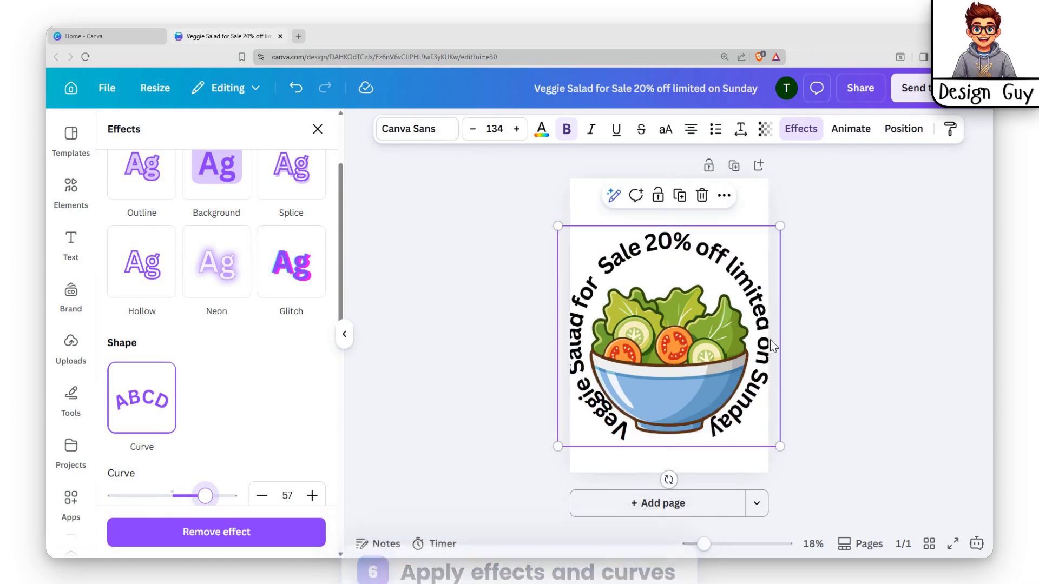
left_click_drag(558, 446, 578, 424)
left_click_drag(743, 336, 731, 353)
double_click(640, 397)
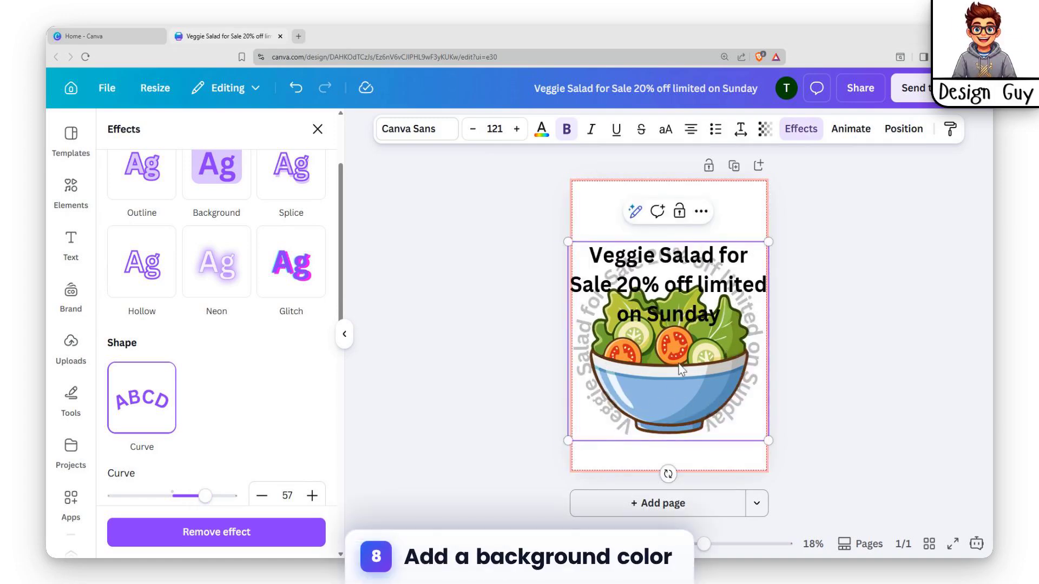
left_click(538, 437)
Set the page background to the yellow default solid colour
left_click(631, 468)
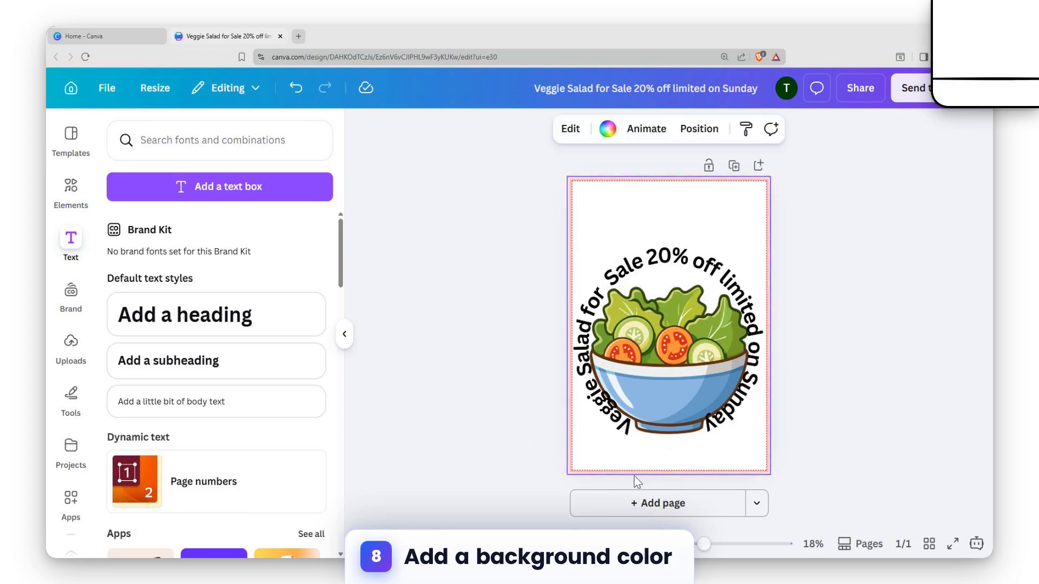
left_click(607, 128)
scroll(266, 341, "down", 2)
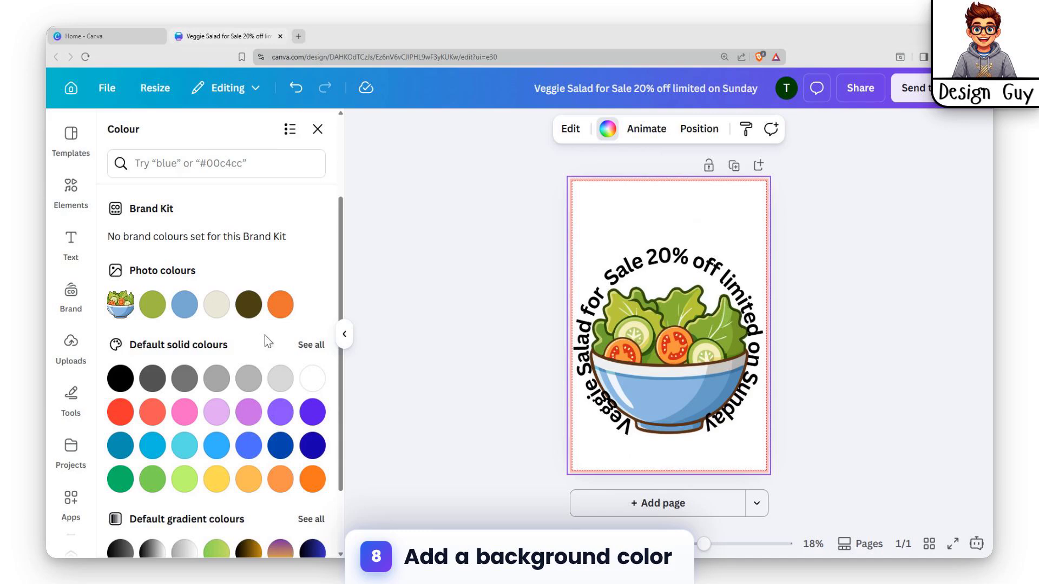
left_click(216, 479)
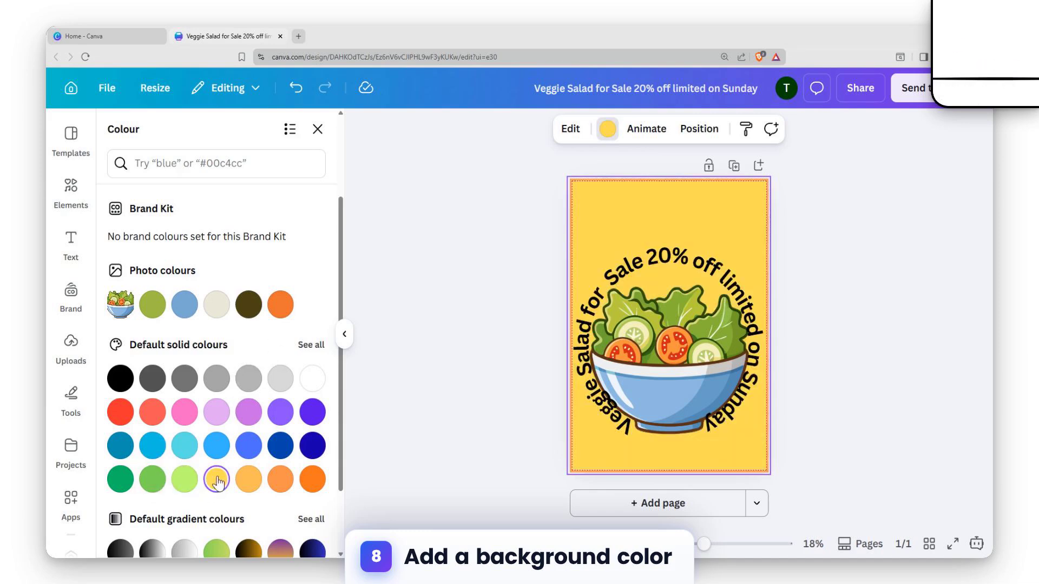
left_click(854, 221)
Enlarge the curved heading around the salad bowl to font size 127
left_click(736, 288)
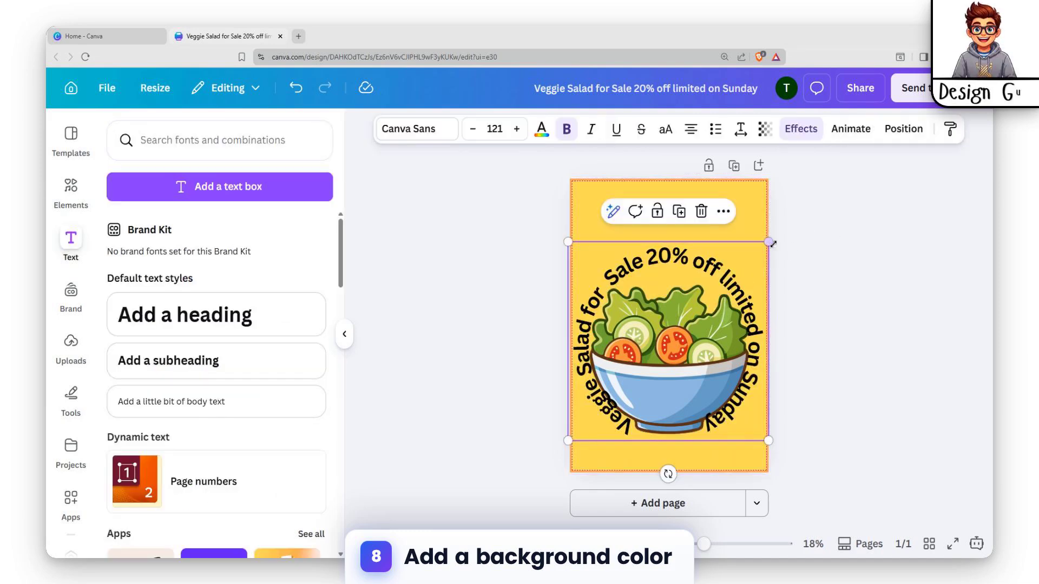
left_click_drag(771, 242, 772, 239)
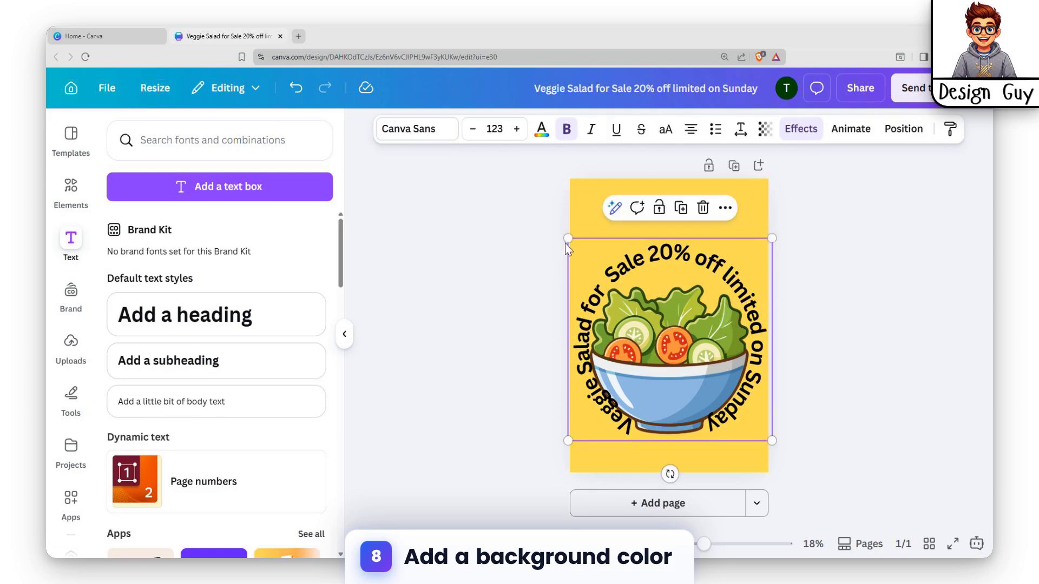
left_click_drag(567, 239, 563, 234)
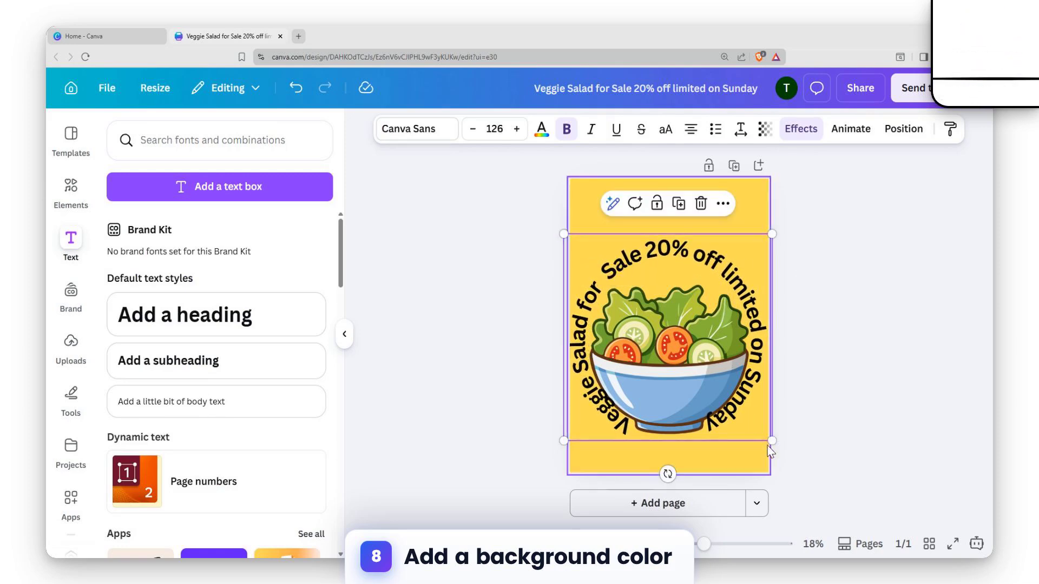
left_click_drag(774, 441, 774, 443)
left_click(649, 350)
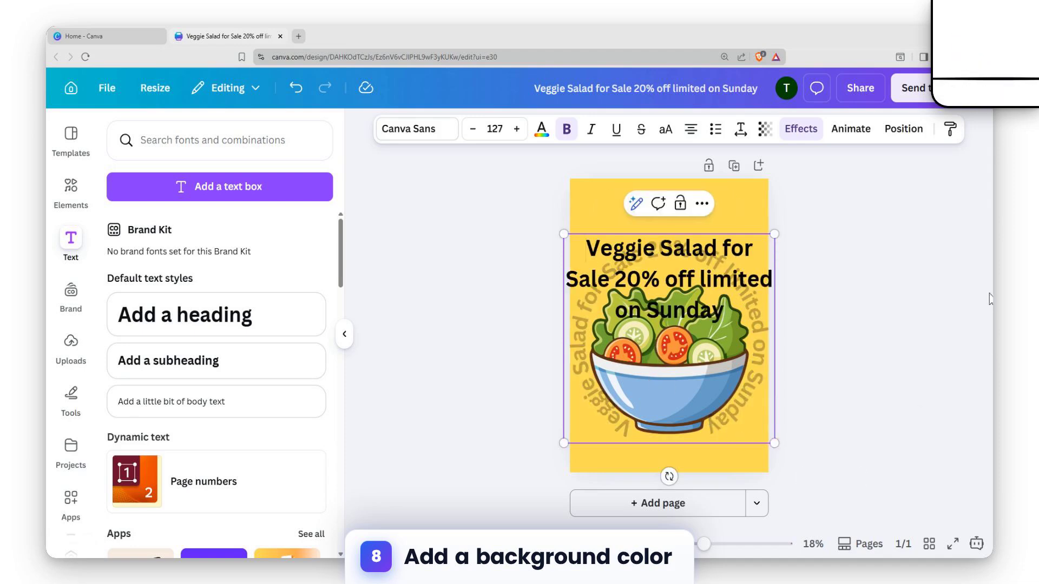
left_click(957, 288)
Scale the curved heading to font size 121 and nudge it left to centre it on the page
left_click(663, 353)
left_click_drag(564, 233, 570, 246)
left_click(937, 287)
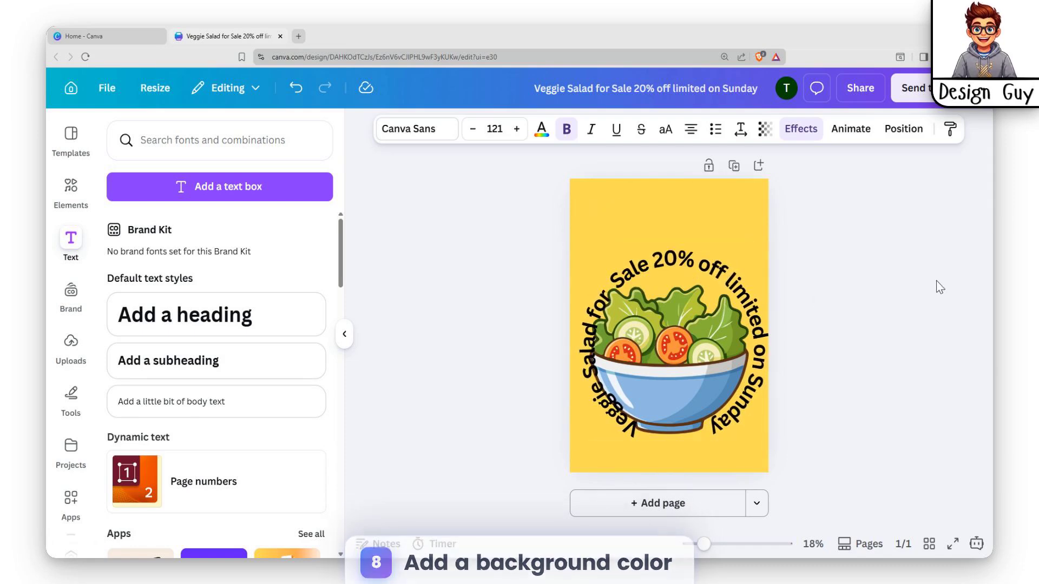
key("Left")
key("Left")
key("Left")
key("Left")
key("Left")
key("Left")
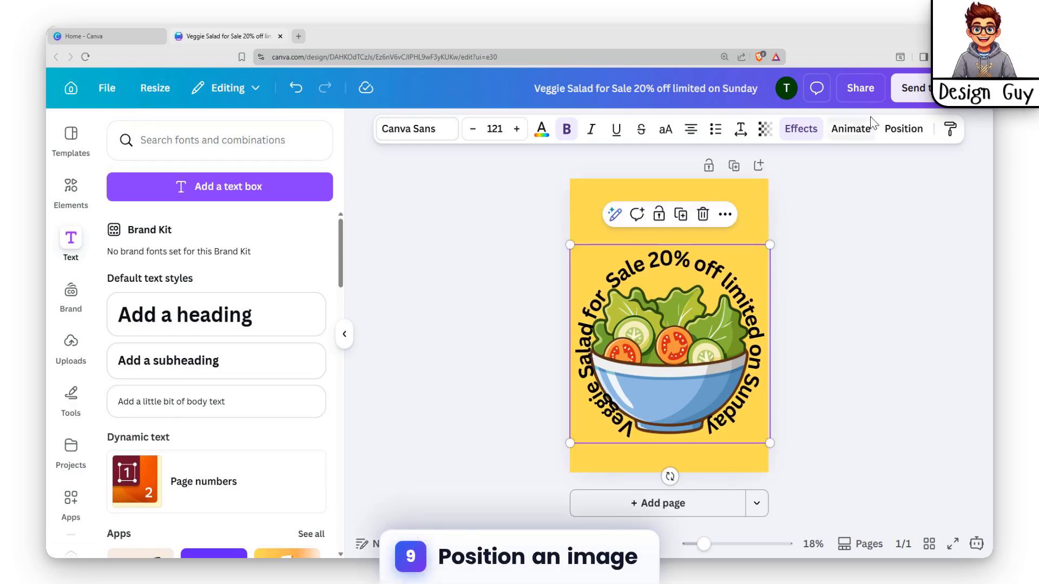
Select the salad bowl layer and shrink the bowl so it fits inside the curved heading
left_click(904, 130)
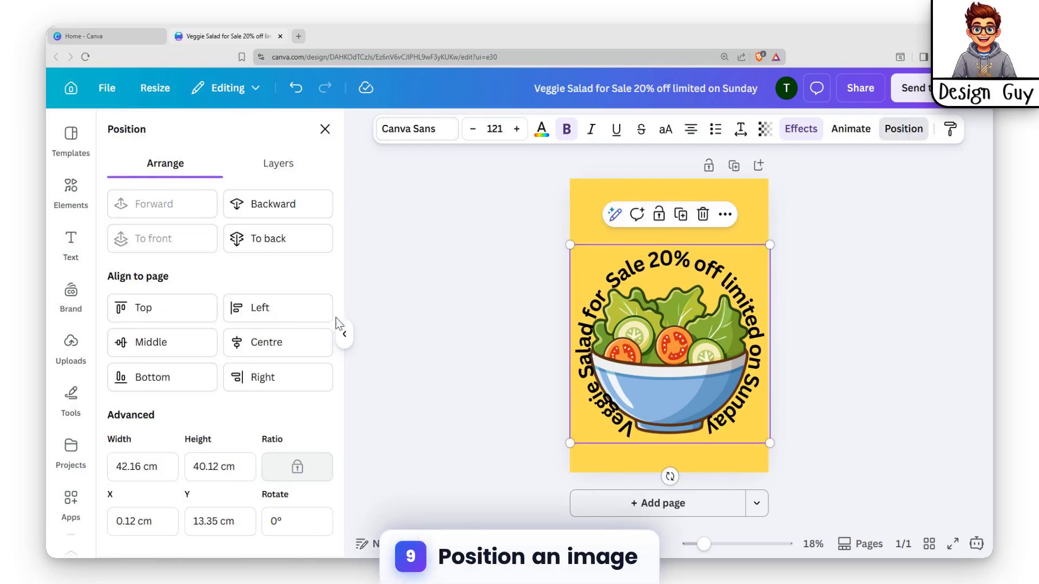
left_click(275, 163)
left_click(252, 307)
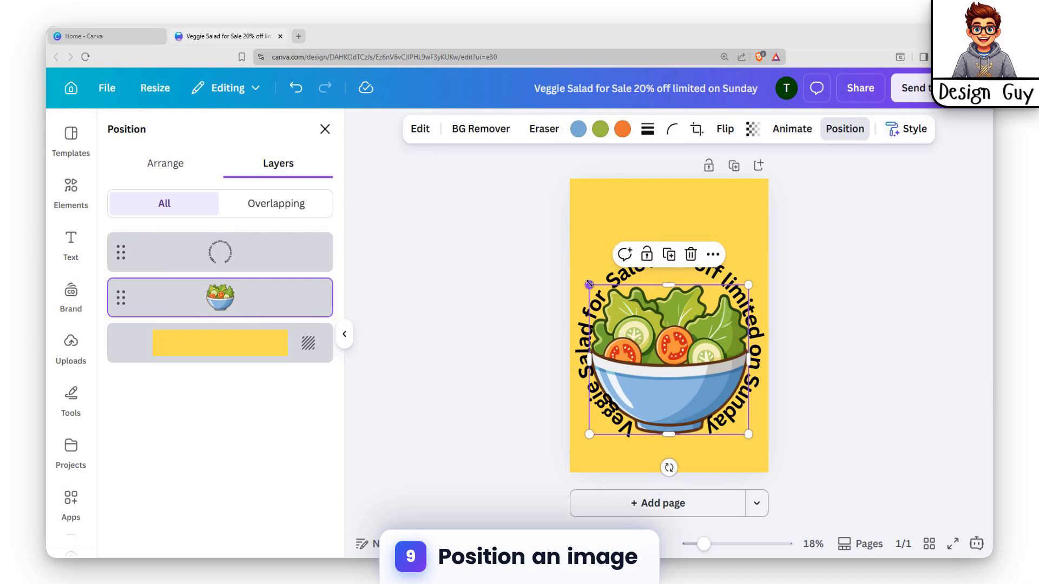
left_click_drag(589, 283, 601, 314)
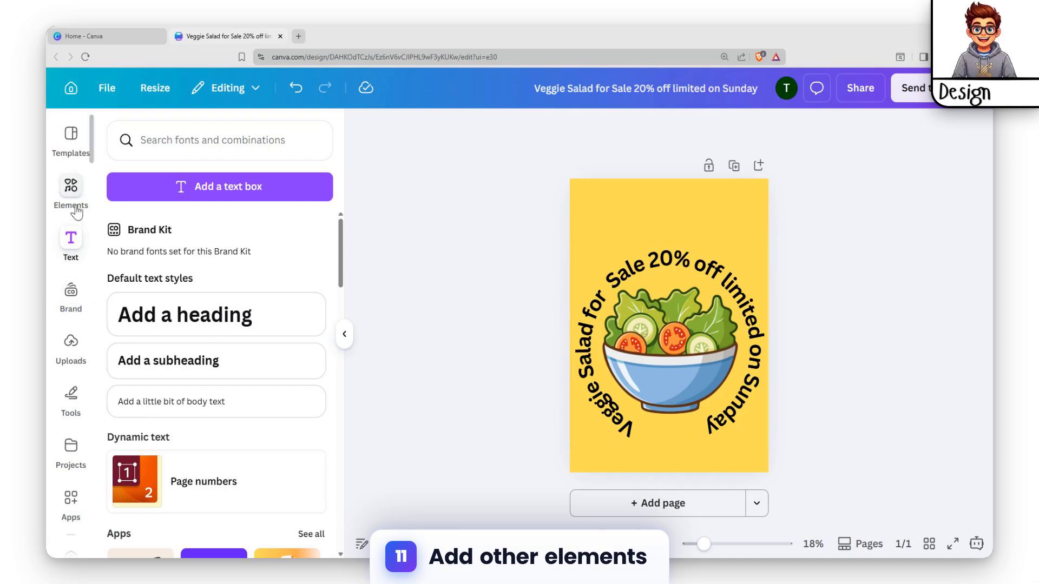
Replace the elements search term with "veggies" and run the search
left_click(71, 185)
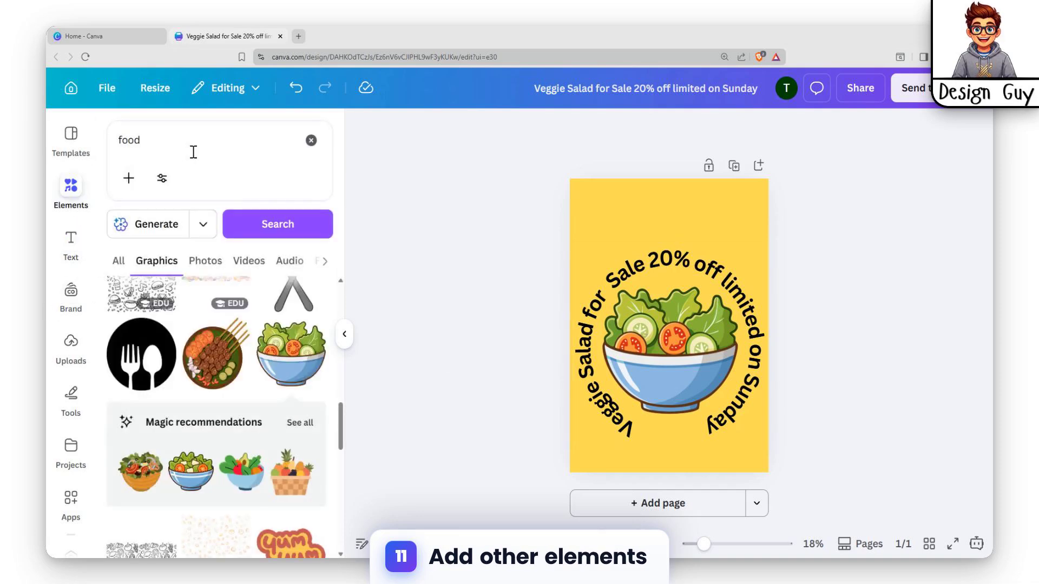
left_click(193, 152)
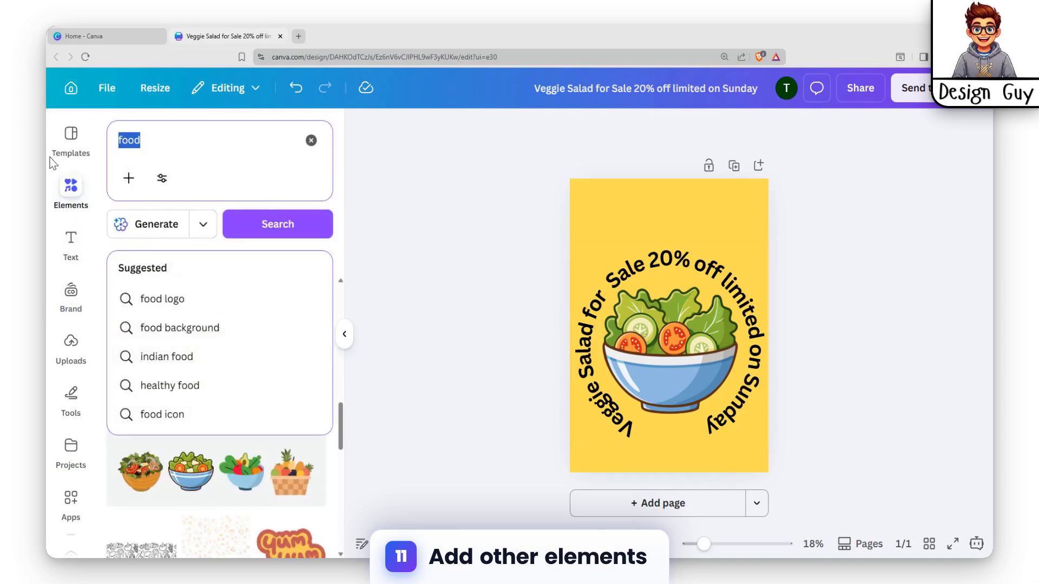
key("Right")
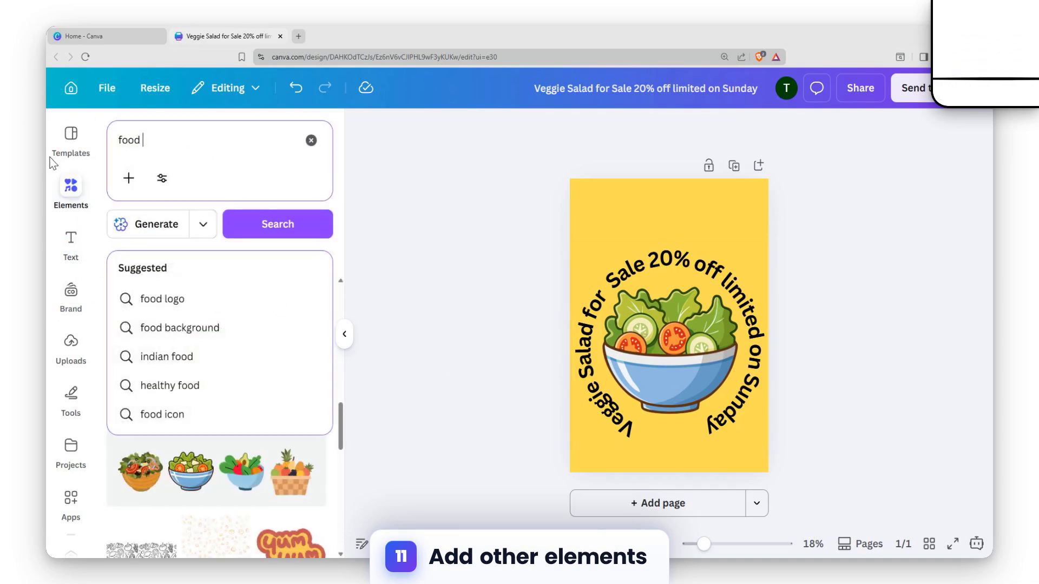
type("l")
key("BackSpace")
key("BackSpace")
key("BackSpace")
key("BackSpace")
type("ve")
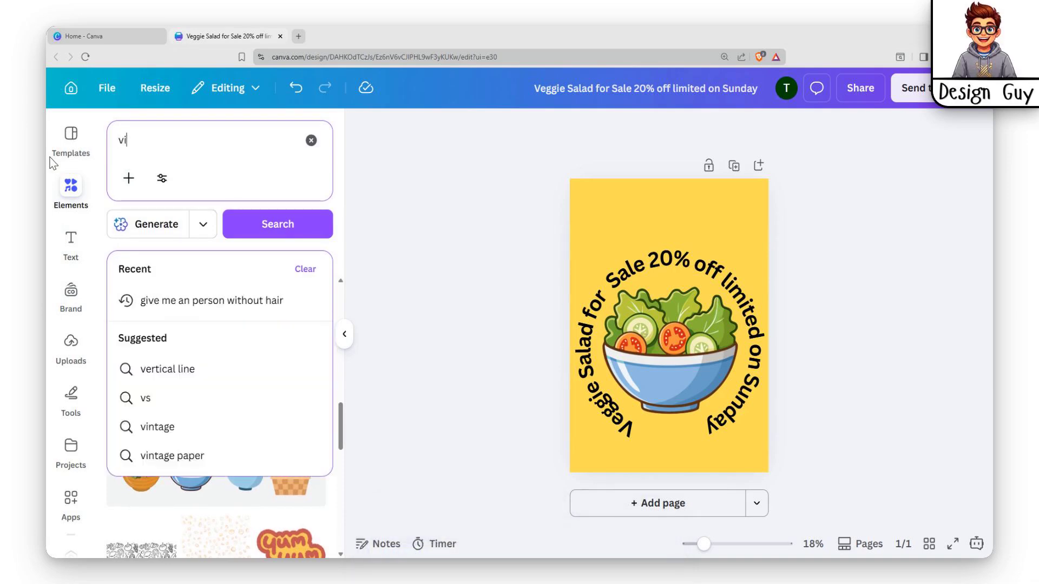
type("ggies")
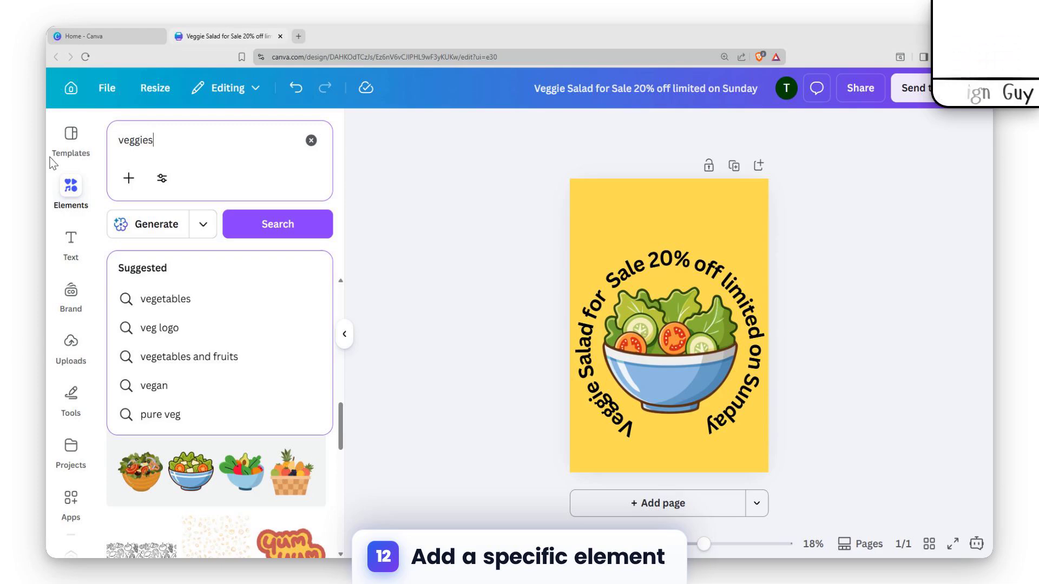
key("Return")
Add the leafy green spinach graphic and place it partly off the page's lower-right corner
scroll(225, 503, "down", 2)
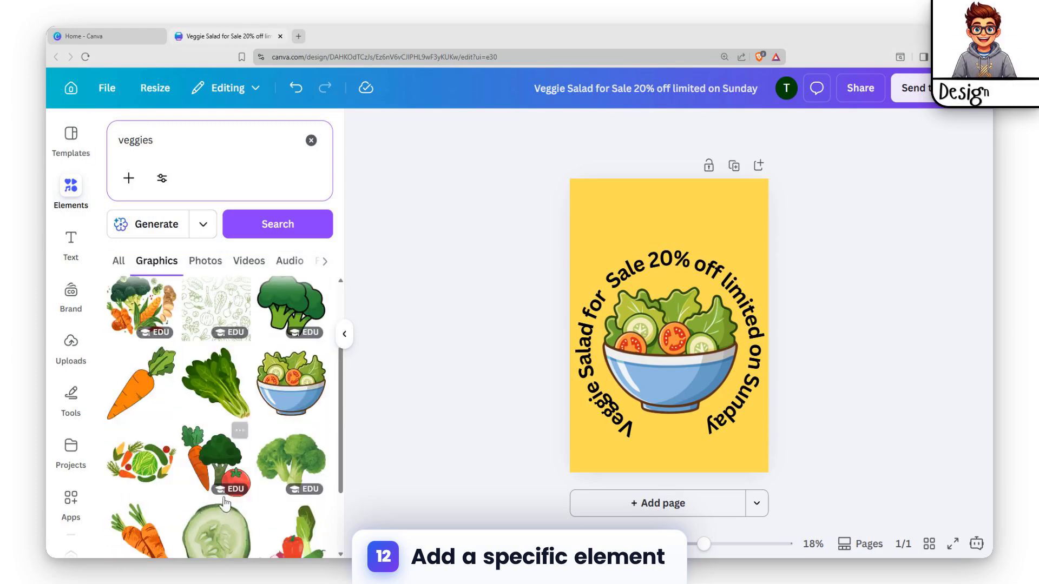
left_click(229, 388)
left_click_drag(638, 320, 750, 457)
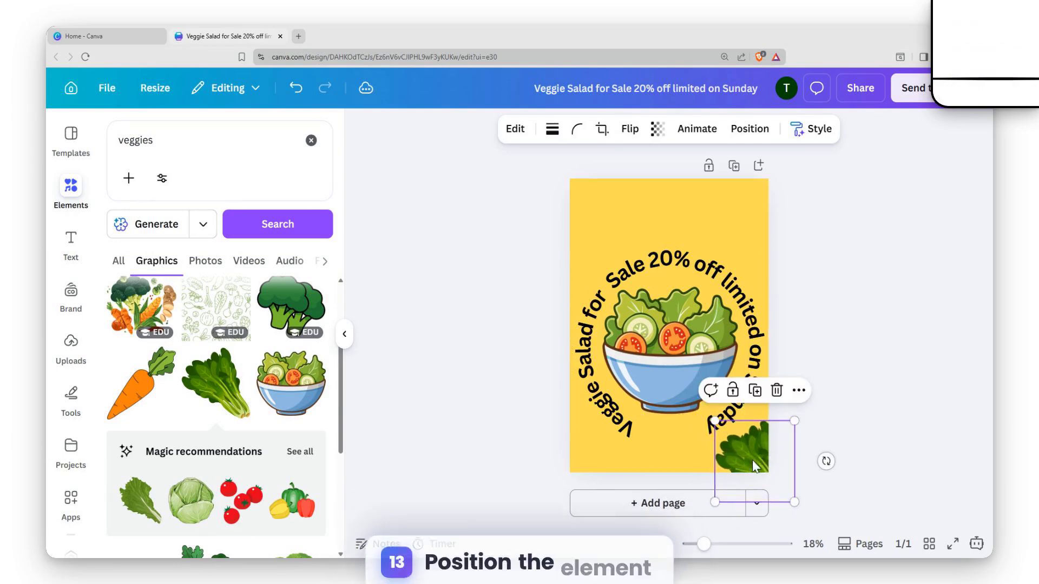
Add the carrot graphic, move it to the page's upper-right corner and shrink it to fit there
left_click(136, 400)
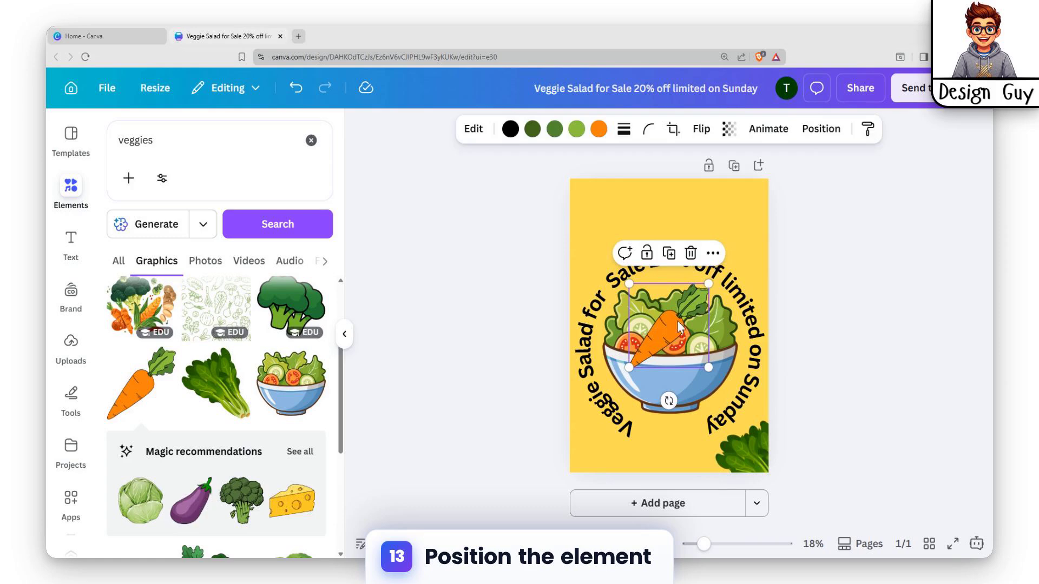
left_click_drag(669, 346, 749, 201)
left_click_drag(793, 156, 768, 182)
left_click(489, 256)
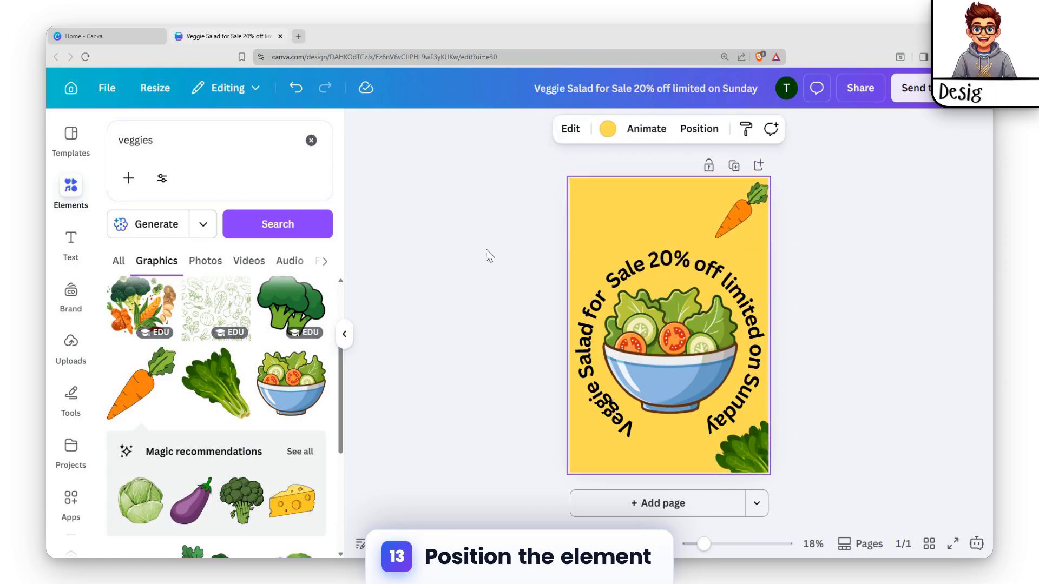
Add the purple eggplant graphic, shrink it and place it in the page's upper-left corner
scroll(223, 405, "up", 3)
left_click(750, 215)
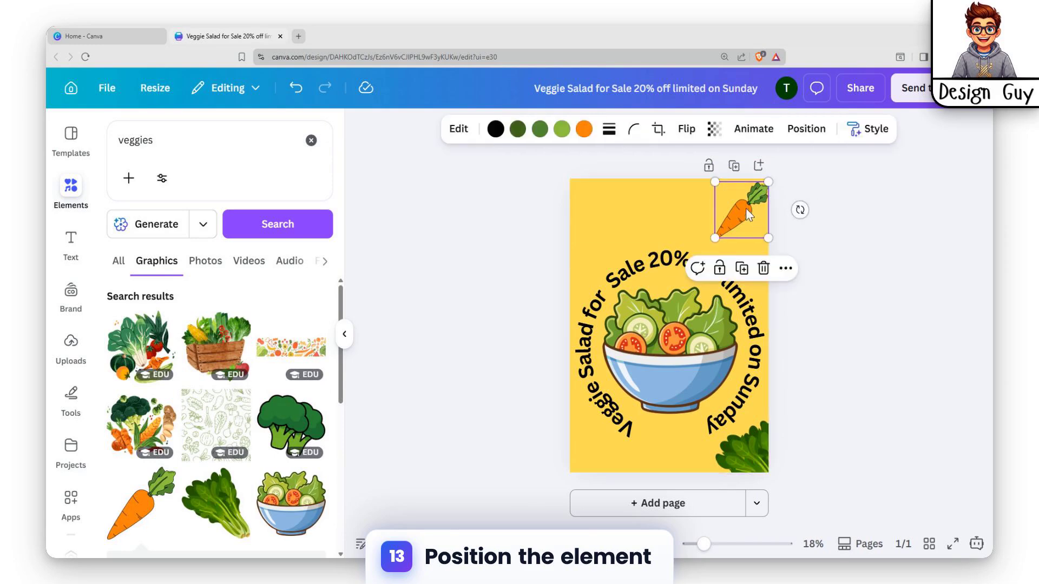
scroll(272, 365, "down", 5)
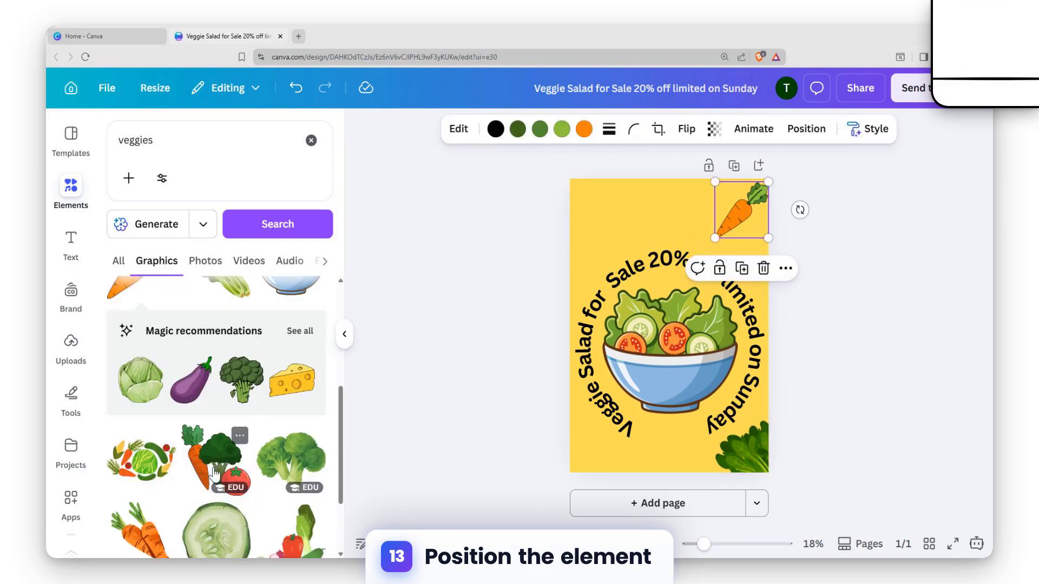
left_click(191, 379)
left_click_drag(713, 328, 615, 243)
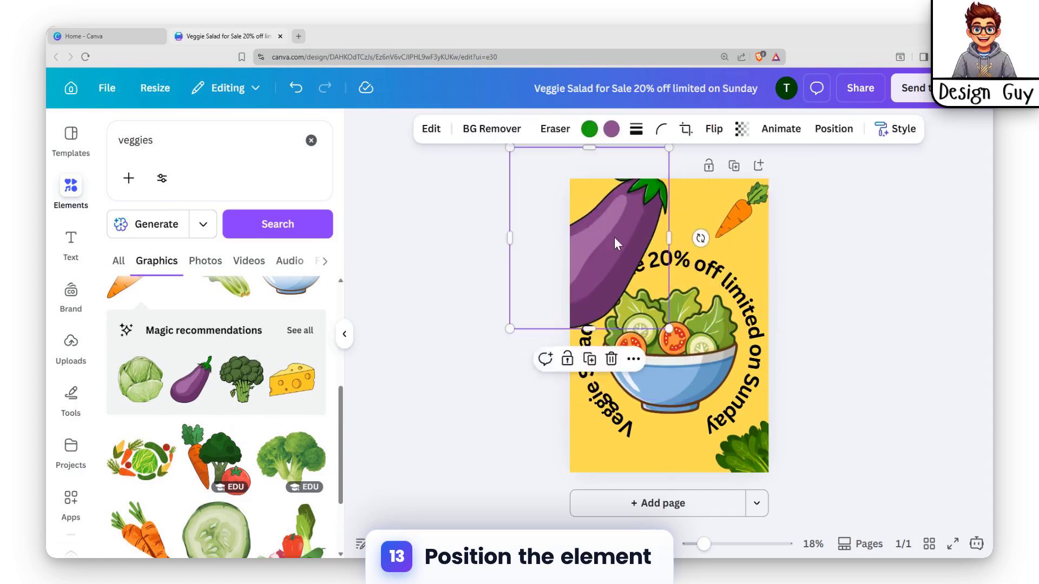
left_click_drag(669, 150, 609, 186)
left_click_drag(626, 243, 605, 223)
left_click(910, 258)
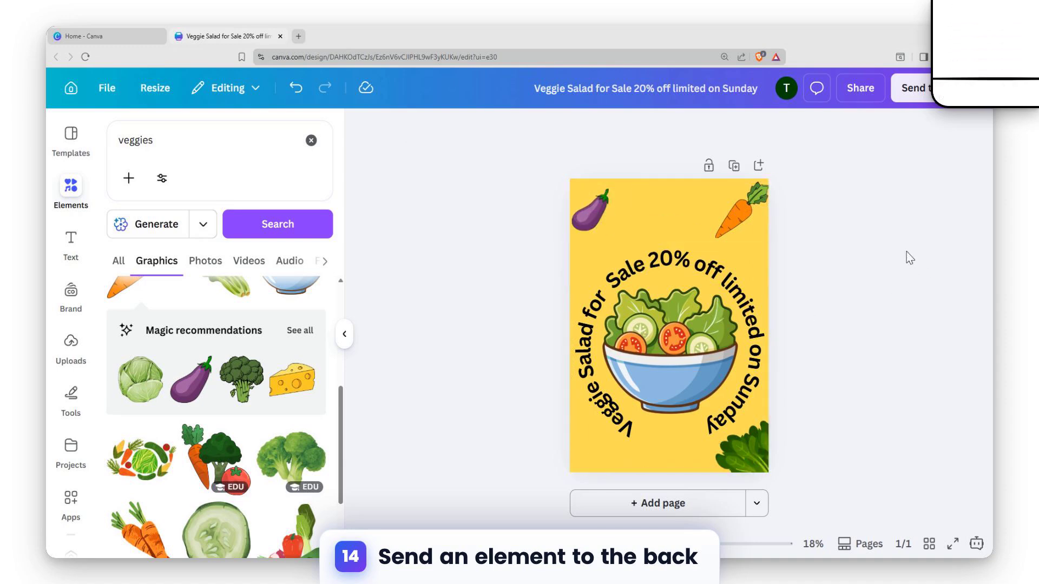
Add the dark green broccoli graphic and shrink it at the upper middle of the page, between the eggplant and carrot
left_click(253, 368)
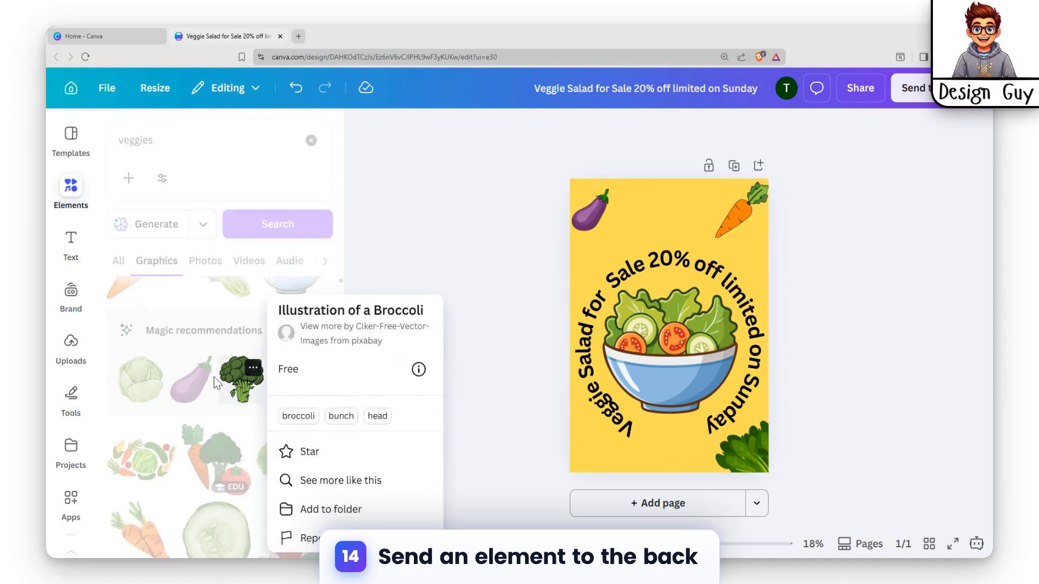
left_click(388, 287)
left_click(241, 379)
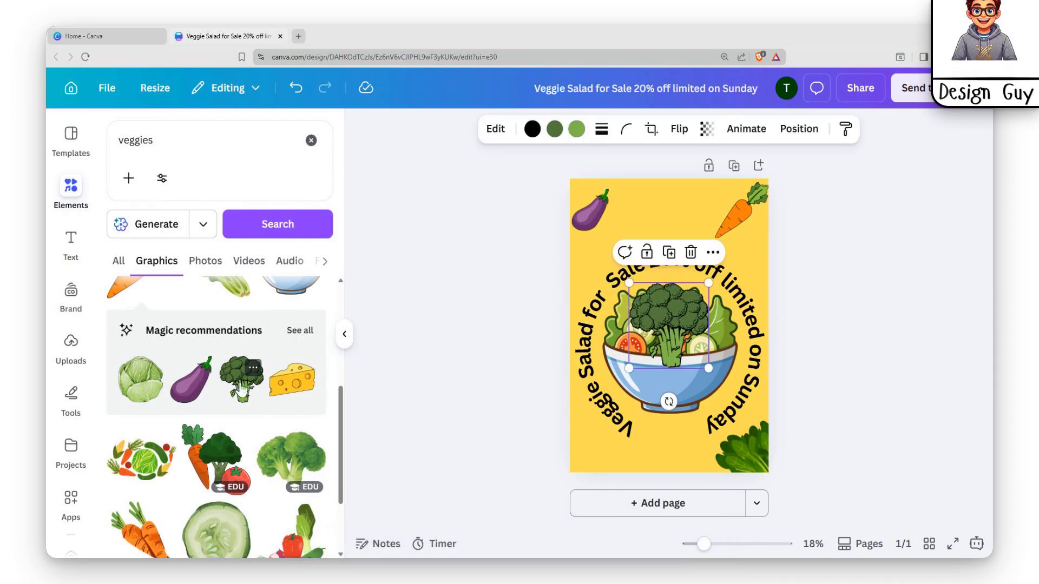
left_click_drag(682, 338, 694, 227)
left_click_drag(709, 179, 683, 230)
Send the broccoli backward behind the curved heading and lower it slightly so the text overlaps its stem
right_click(683, 230)
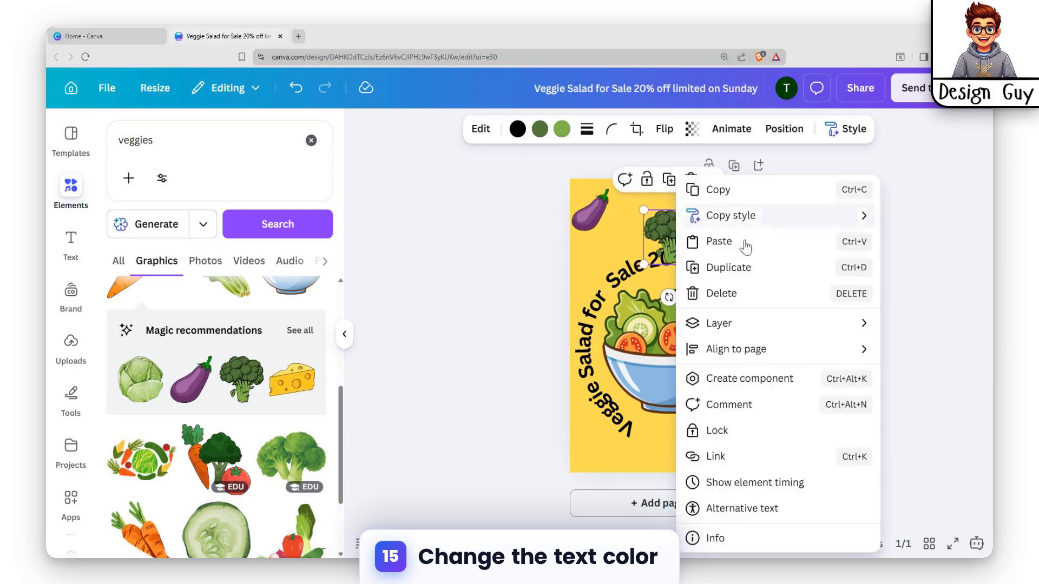
mouse_move(709, 331)
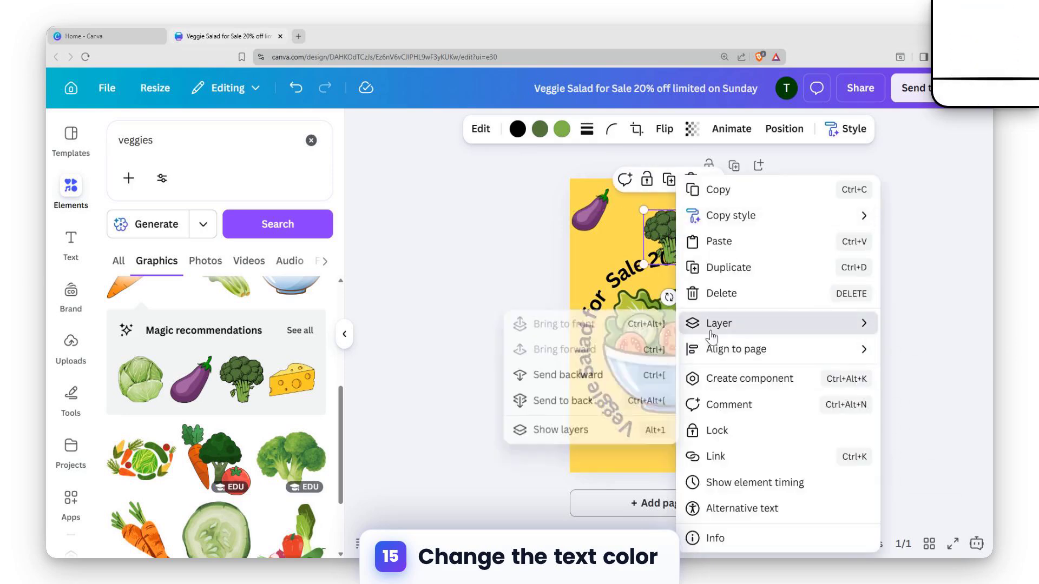
left_click(580, 380)
left_click(935, 268)
left_click_drag(671, 217, 671, 231)
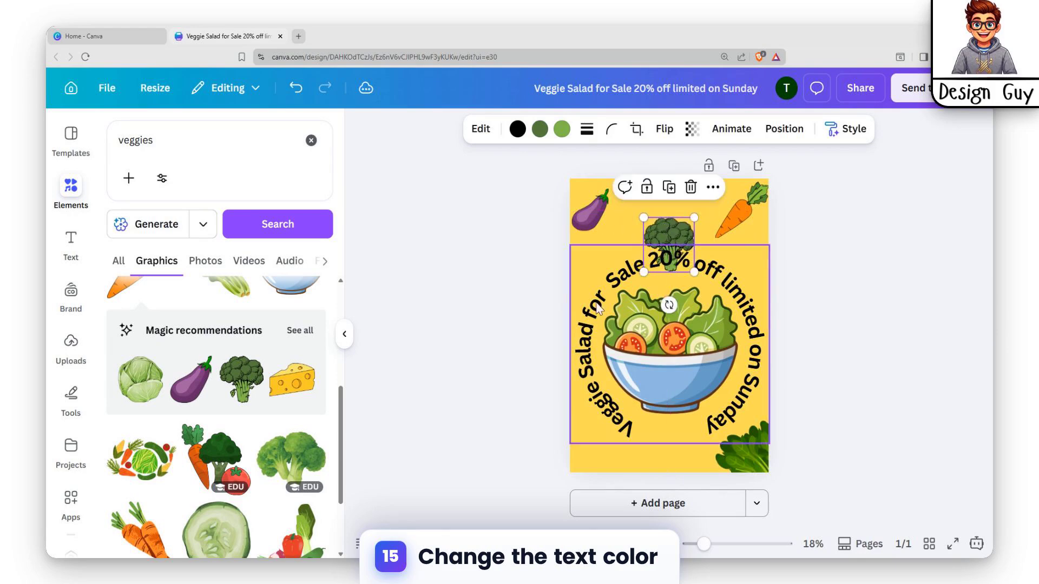
Try light green, dark green and orange from the design's colours as the curved heading's text colour
left_click(576, 378)
left_click(546, 138)
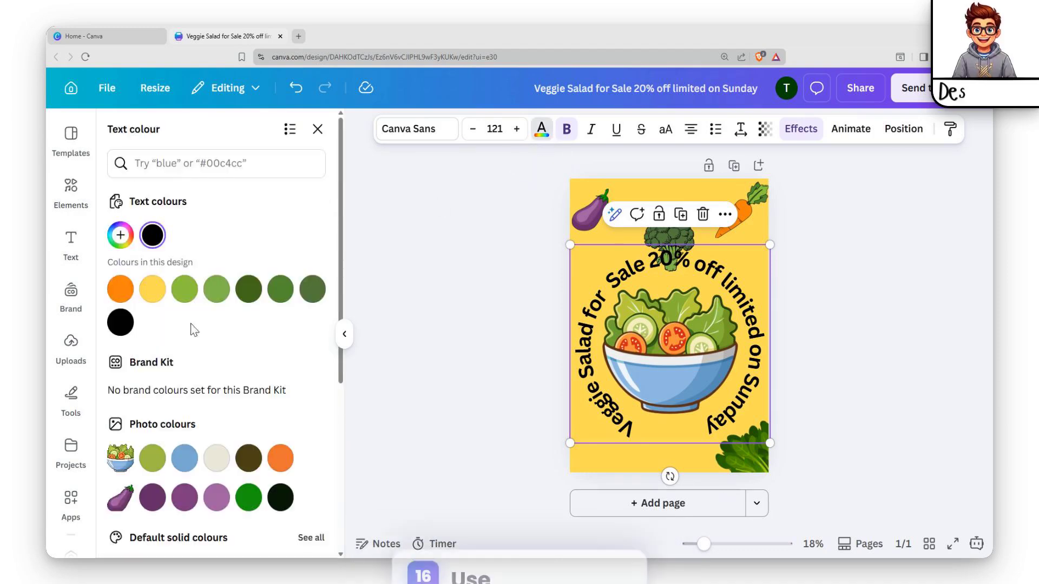
left_click(217, 289)
left_click(252, 296)
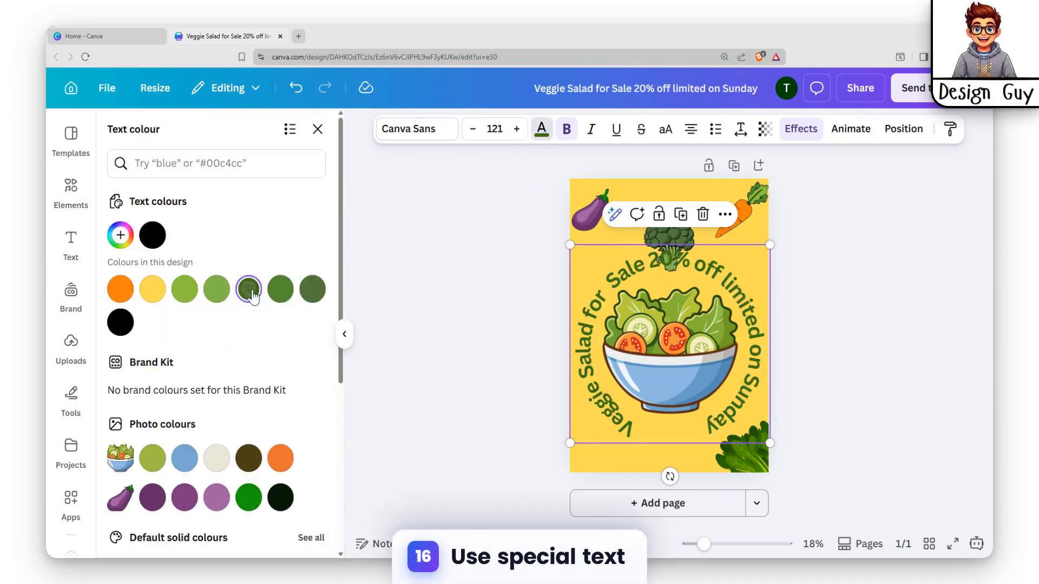
left_click(129, 293)
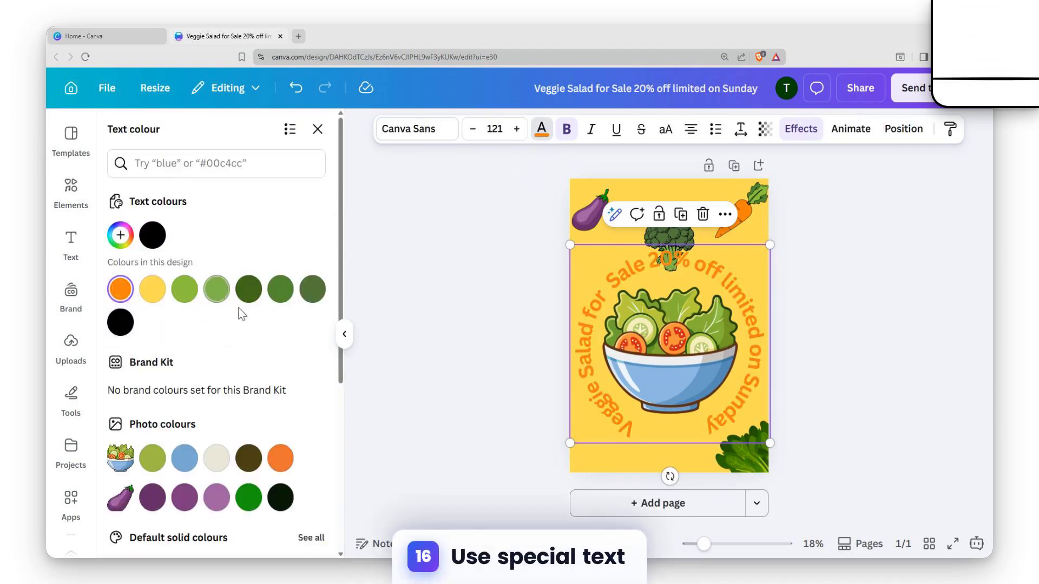
scroll(265, 394, "down", 5)
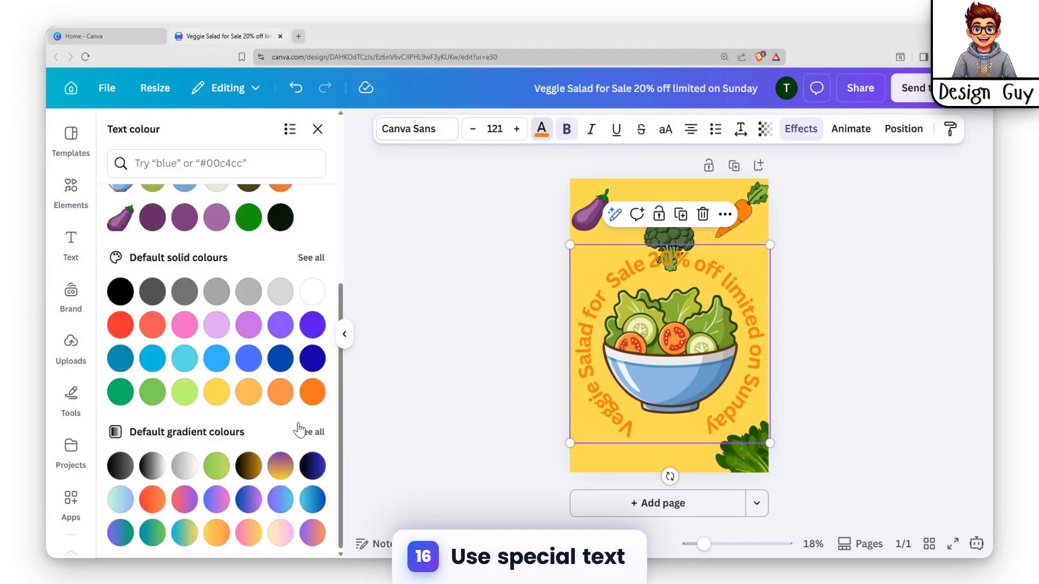
scroll(308, 400, "up", 2)
scroll(311, 373, "up", 3)
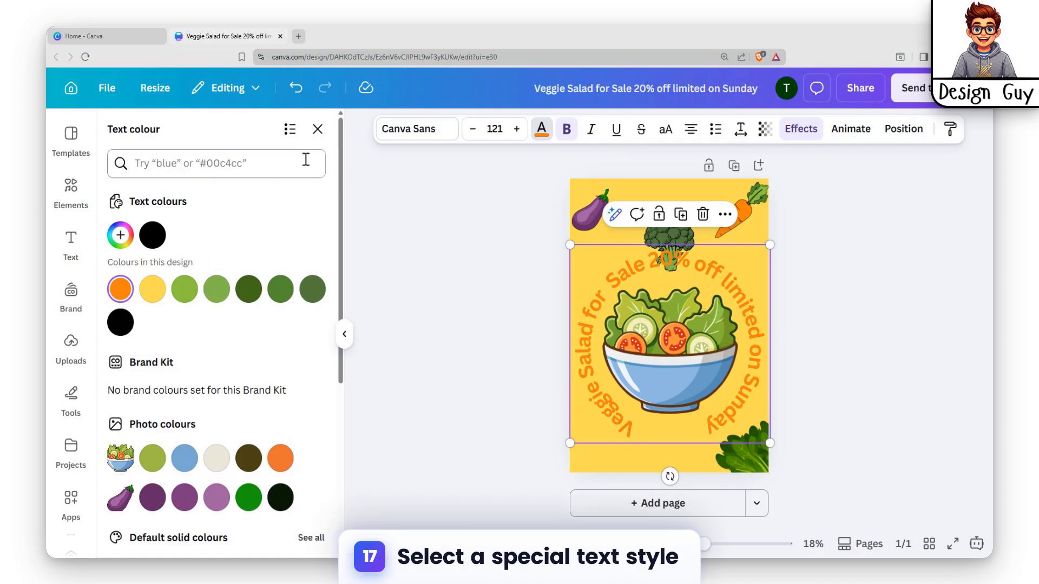
left_click(317, 130)
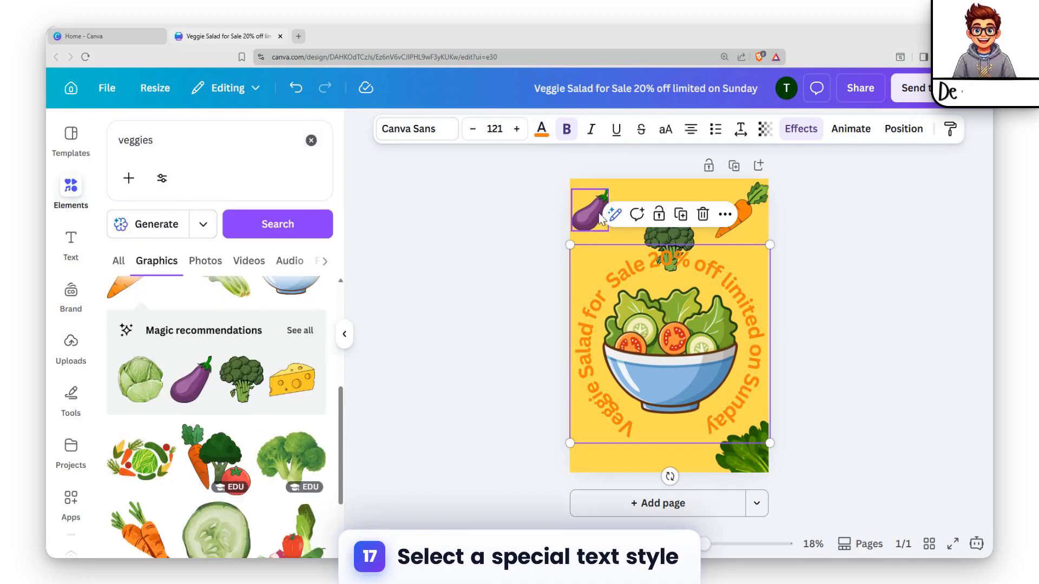
Try the Western, Screenprint, TV Static, 70s and Neon Lights text effects on the curved heading
left_click(800, 129)
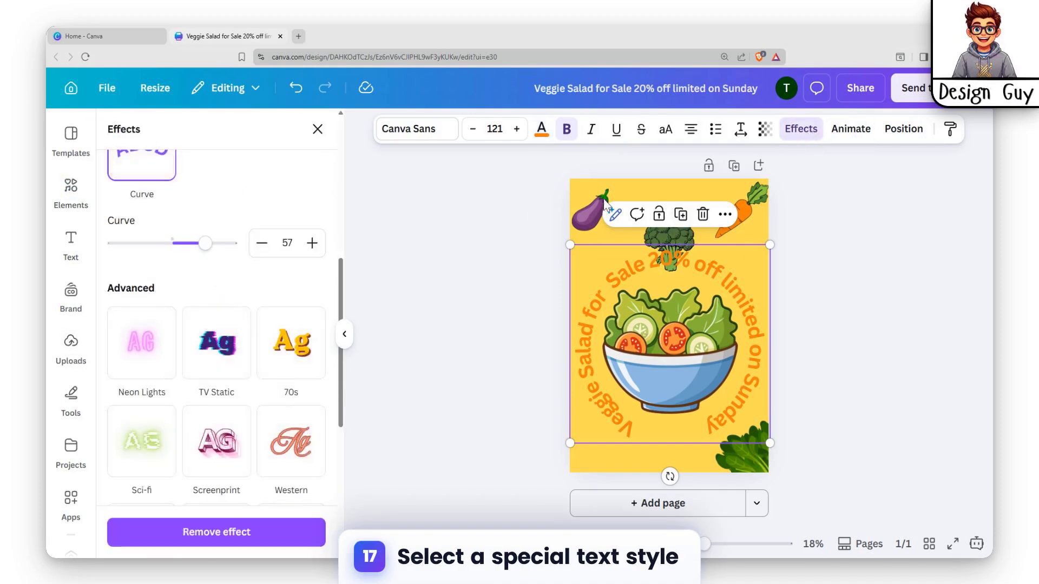
left_click(291, 440)
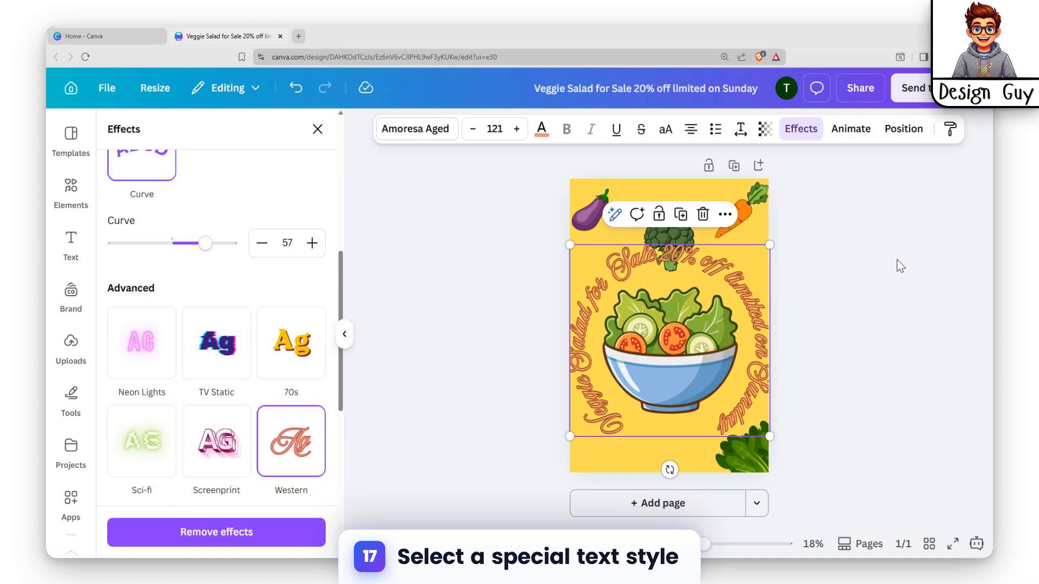
left_click(216, 441)
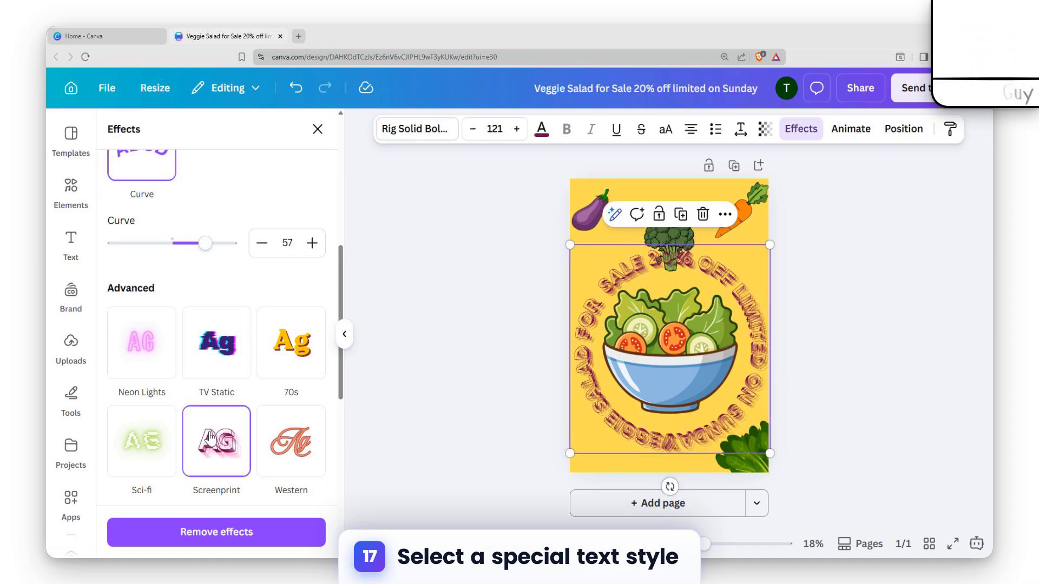
left_click(217, 343)
left_click(291, 342)
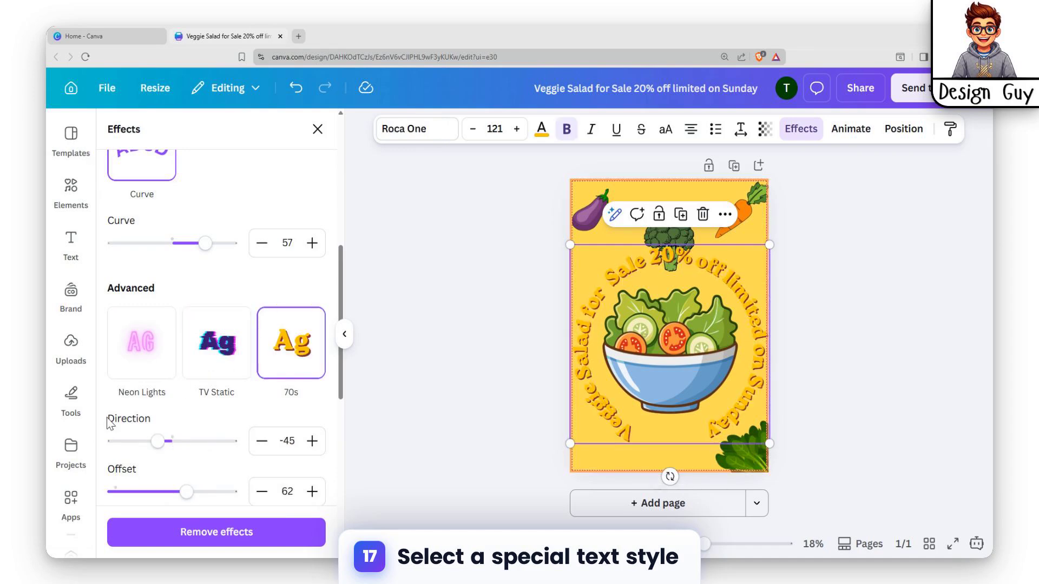
left_click(151, 365)
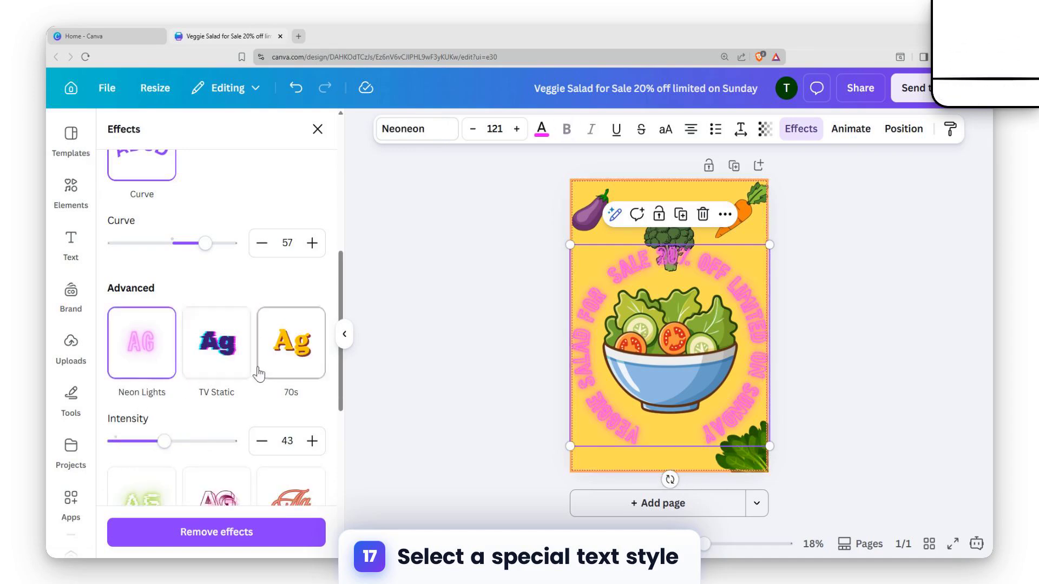
Apply the Bubble text effect to the curved heading
scroll(258, 373, "down", 5)
left_click(238, 382)
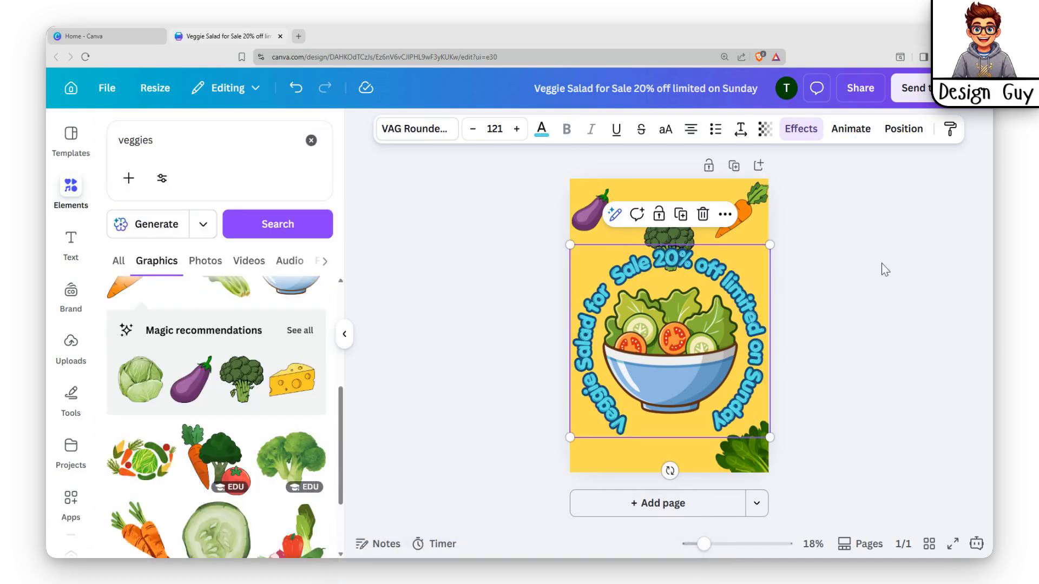
left_click(851, 385)
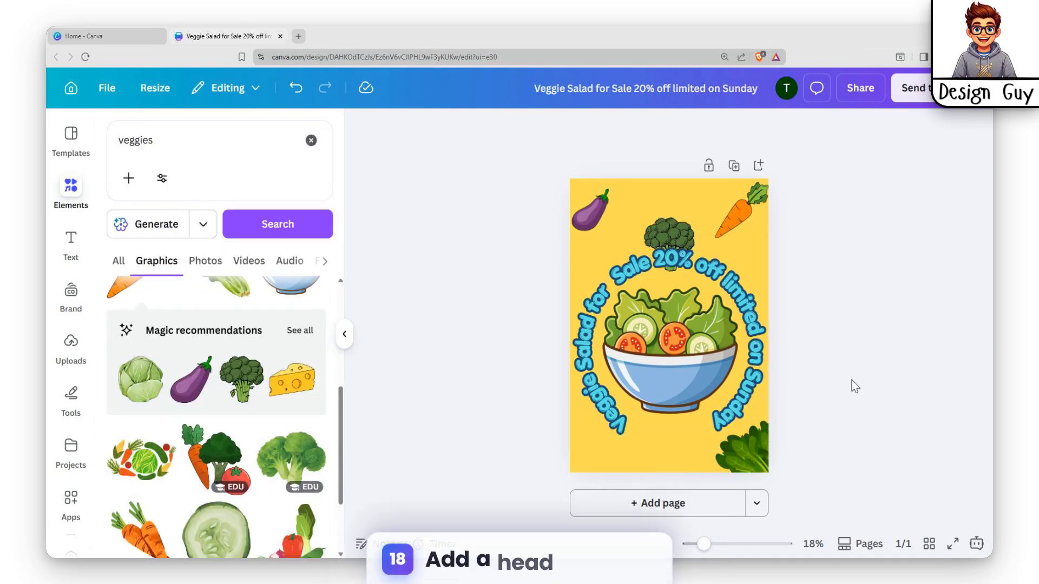
Move the broccoli up near the page's top edge so it clears the curved heading
left_click(680, 224)
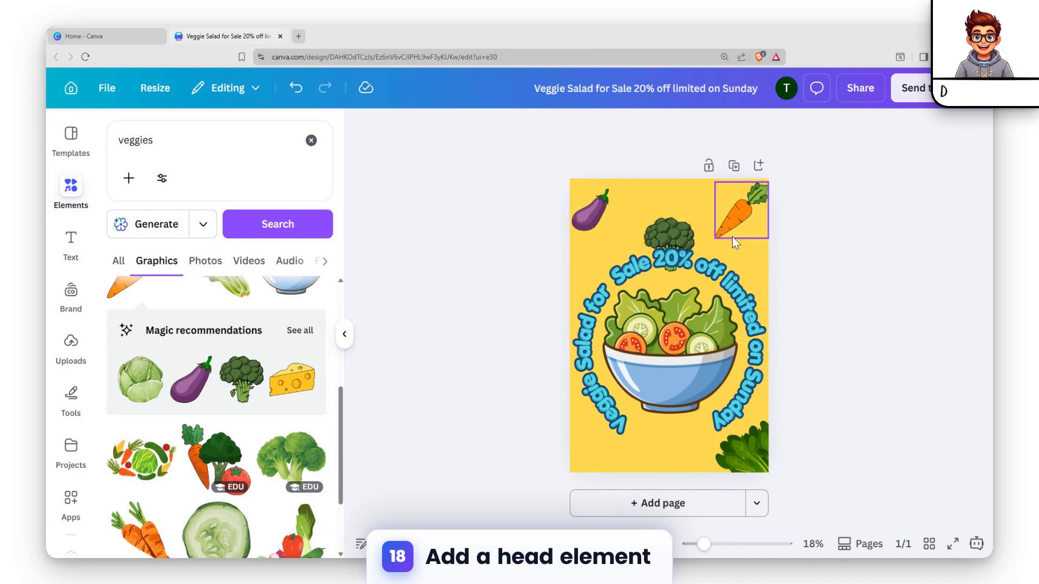
left_click(671, 227)
left_click_drag(671, 227, 663, 206)
key("Escape")
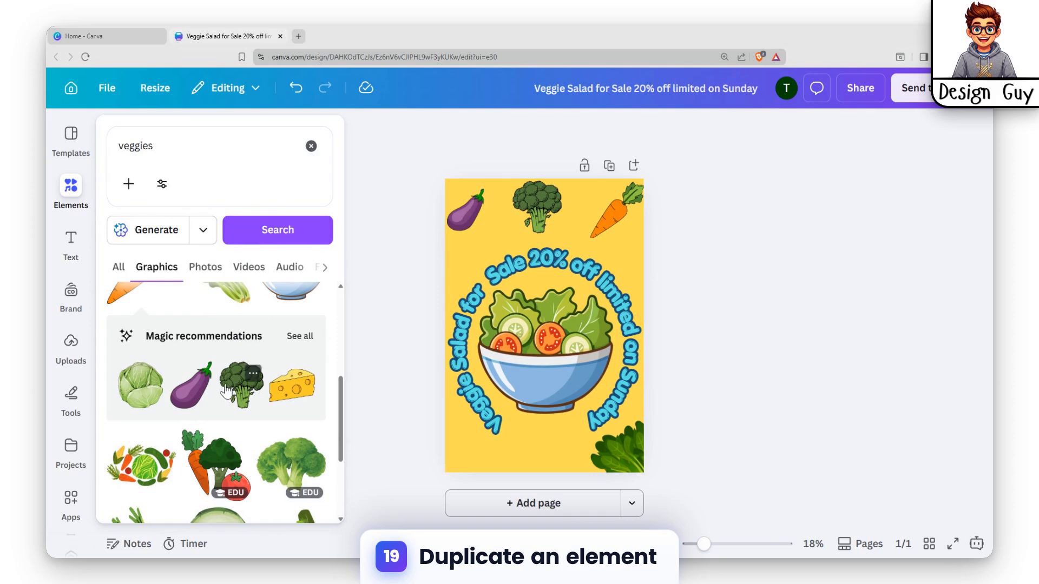
Add the cabbage graphic from all the magic recommendations and shrink it into the page's lower-left corner
left_click(300, 336)
left_click(132, 232)
left_click_drag(538, 304, 544, 357)
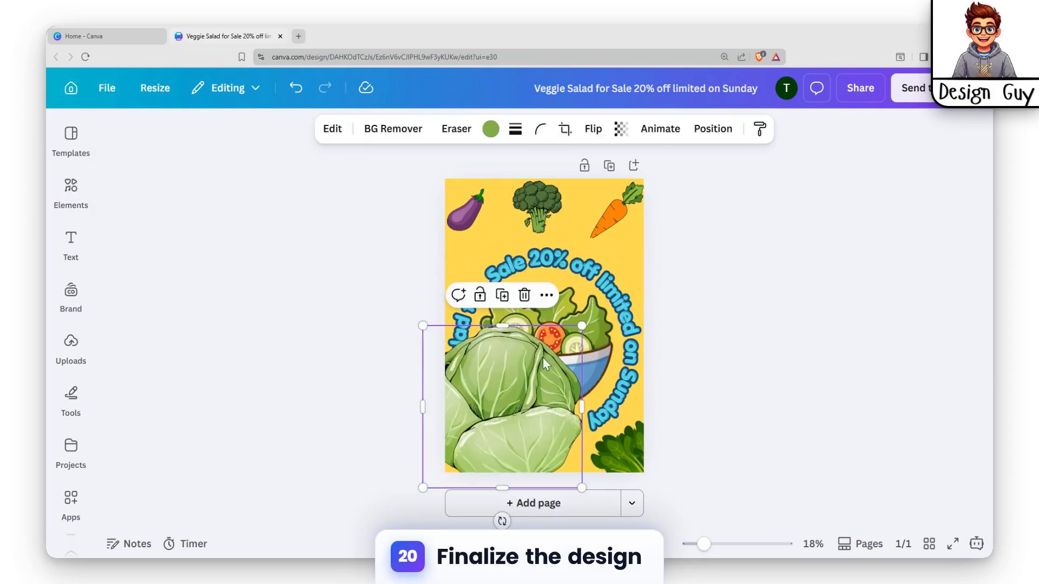
left_click_drag(581, 327, 469, 446)
left_click(749, 297)
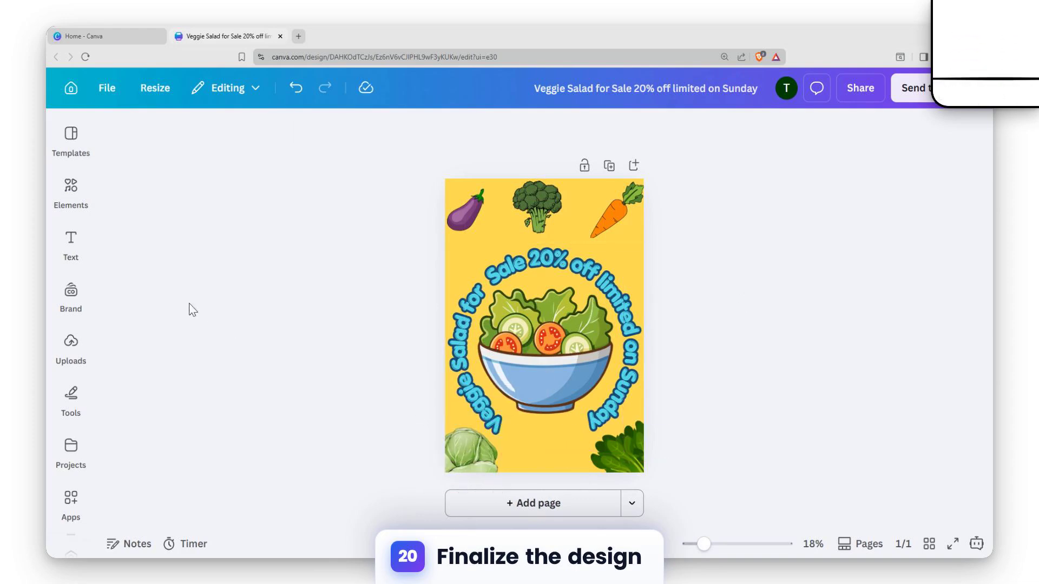
Add a small red tomato graphic at the page's bottom edge and duplicate it into an overlapping row between the cabbage and spinach
left_click(71, 190)
scroll(226, 353, "down", 2)
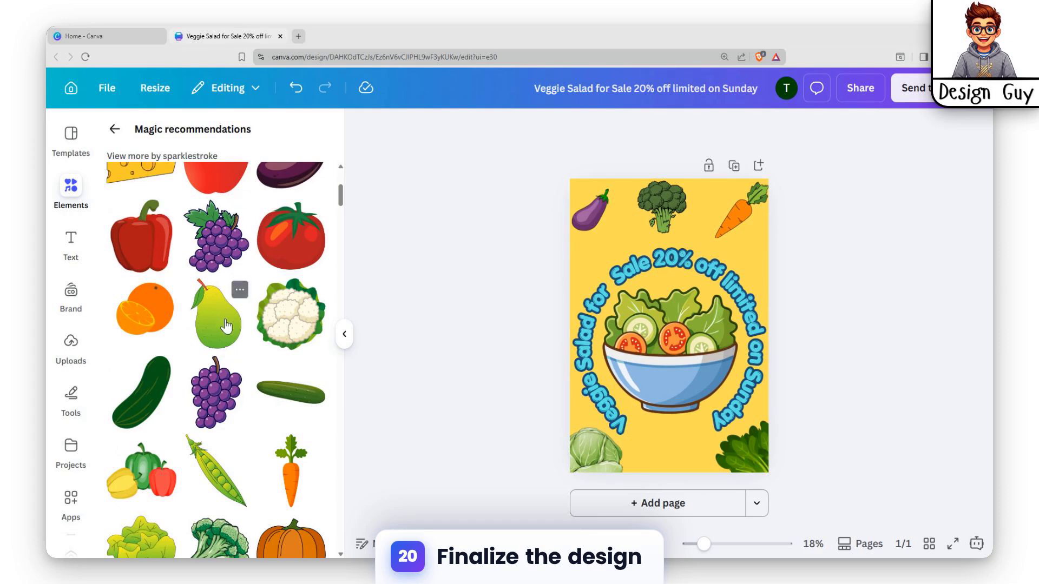
left_click(295, 250)
left_click_drag(670, 332, 674, 465)
left_click_drag(715, 438, 691, 462)
key("ctrl+d")
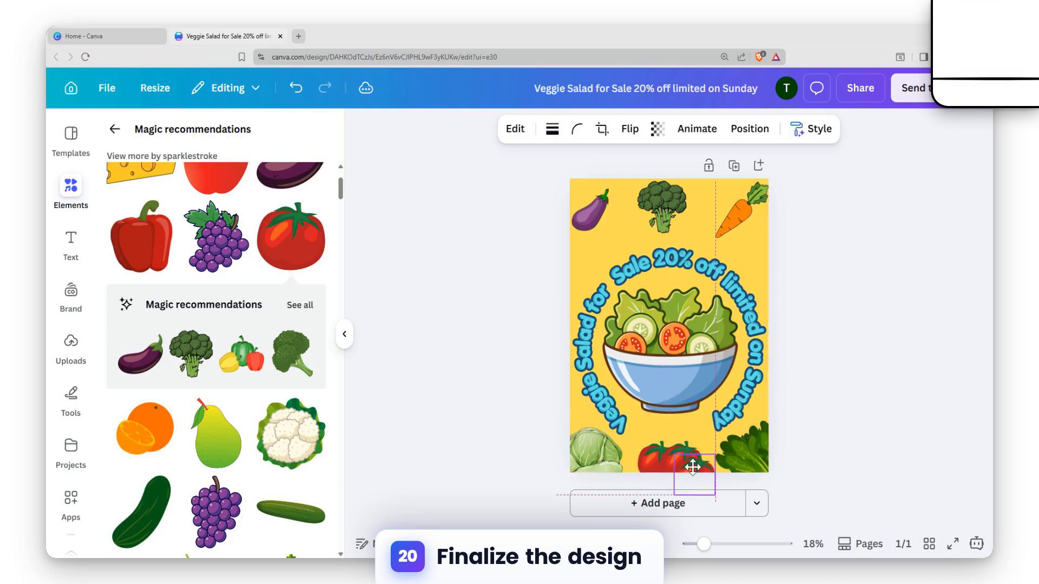
left_click(839, 400)
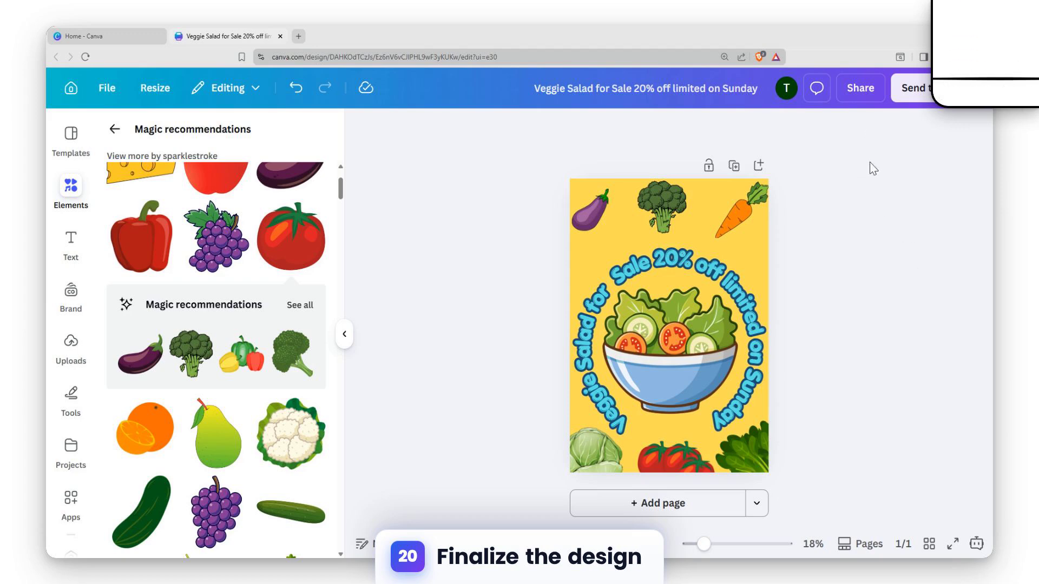
Download the poster as PDF Print with the CMYK (best for professional printing) colour profile
left_click(862, 88)
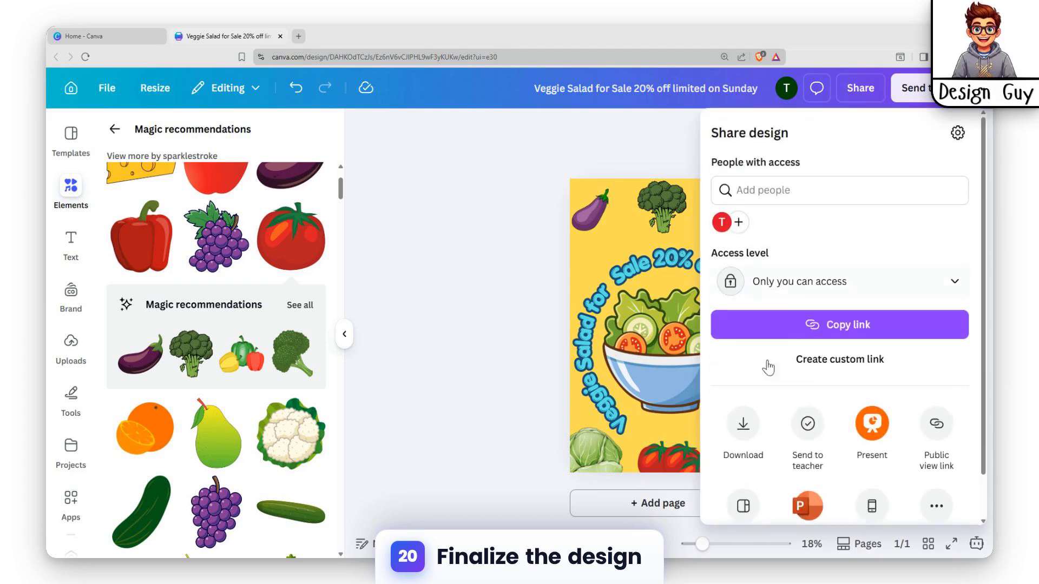
left_click(743, 422)
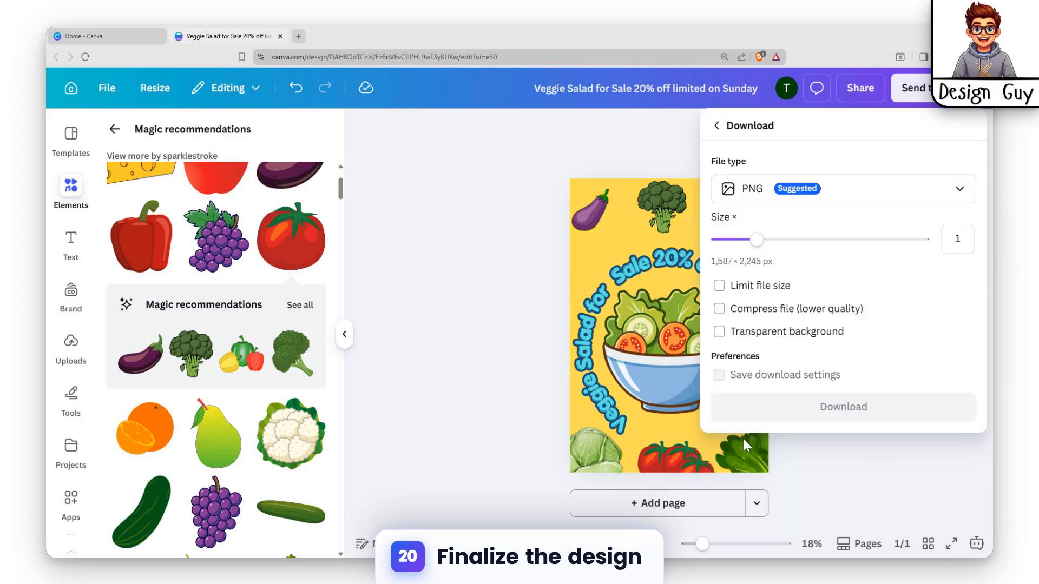
left_click(738, 194)
left_click(814, 361)
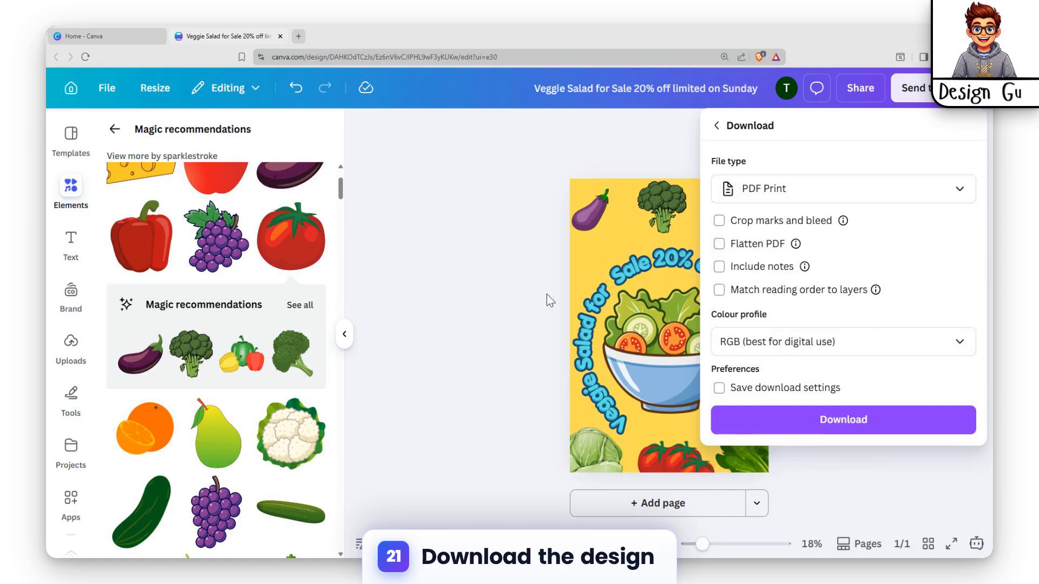
left_click(844, 346)
left_click(800, 413)
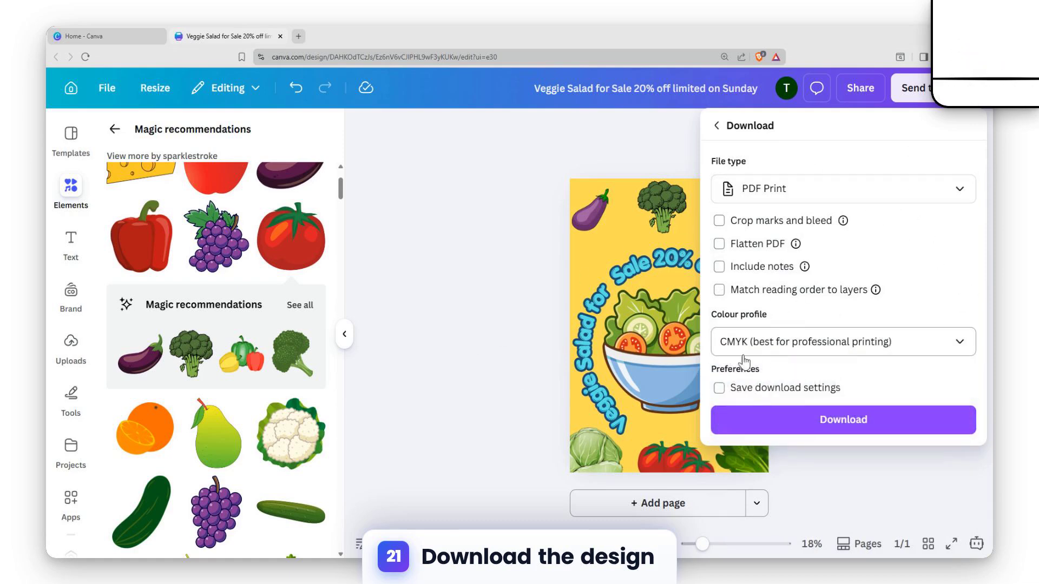
left_click(875, 422)
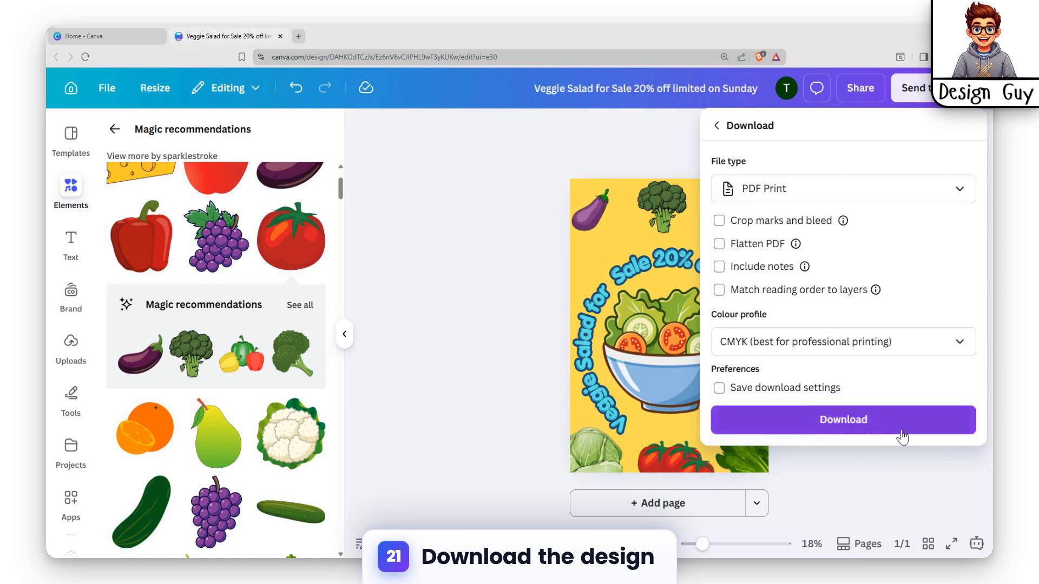